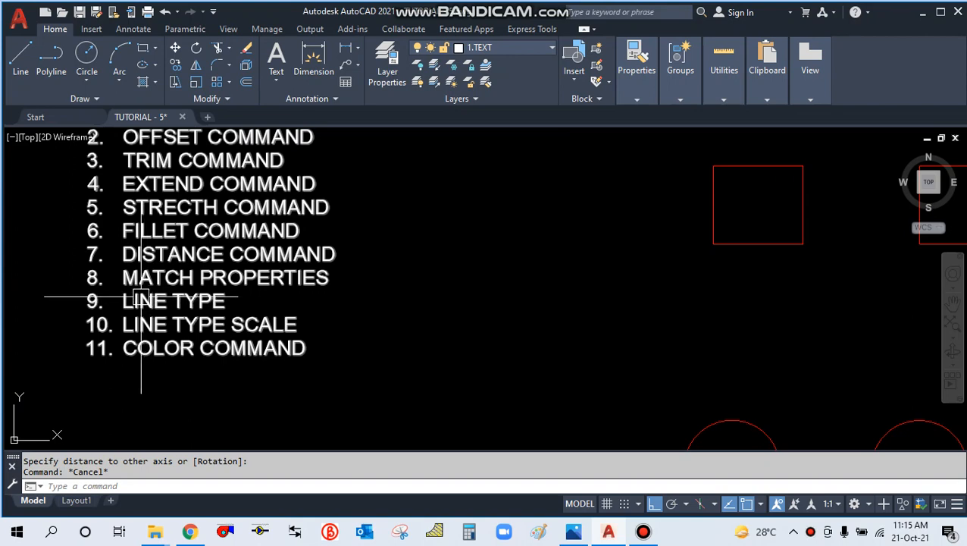
Match the properties of the rightmost red square onto the white horizontal ellipse
scroll(99, 292, down, 3)
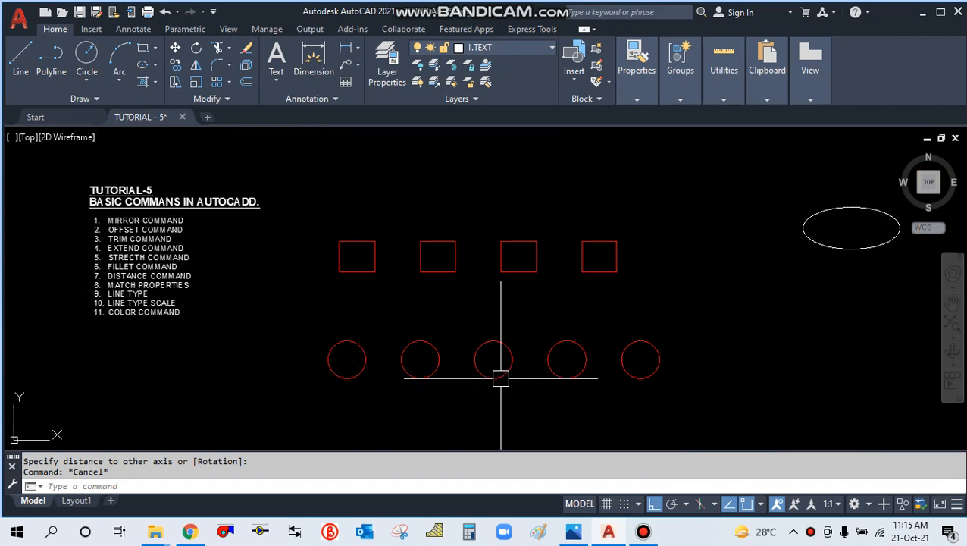
scroll(363, 275, down, 2)
scroll(455, 290, up, 2)
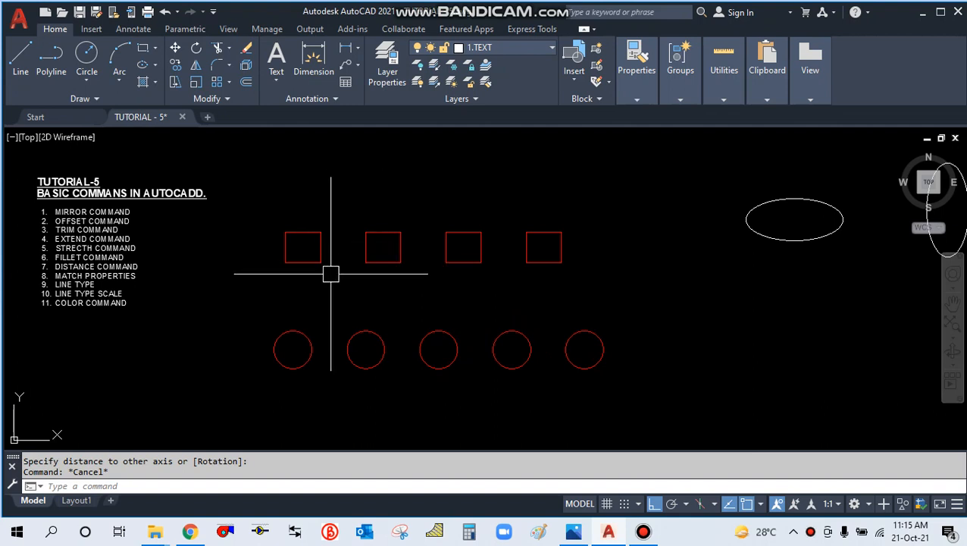
scroll(453, 347, down, 2)
scroll(574, 339, up, 2)
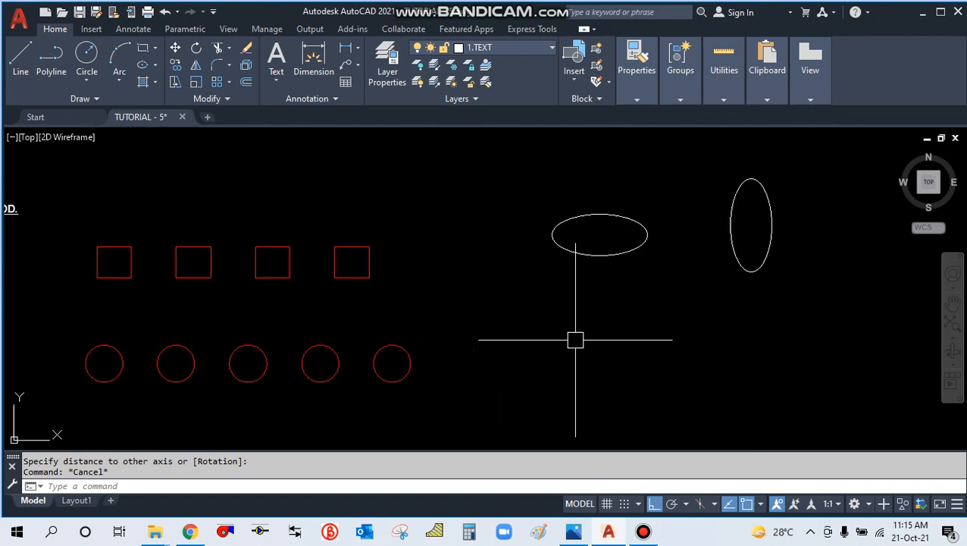
scroll(362, 248, down, 2)
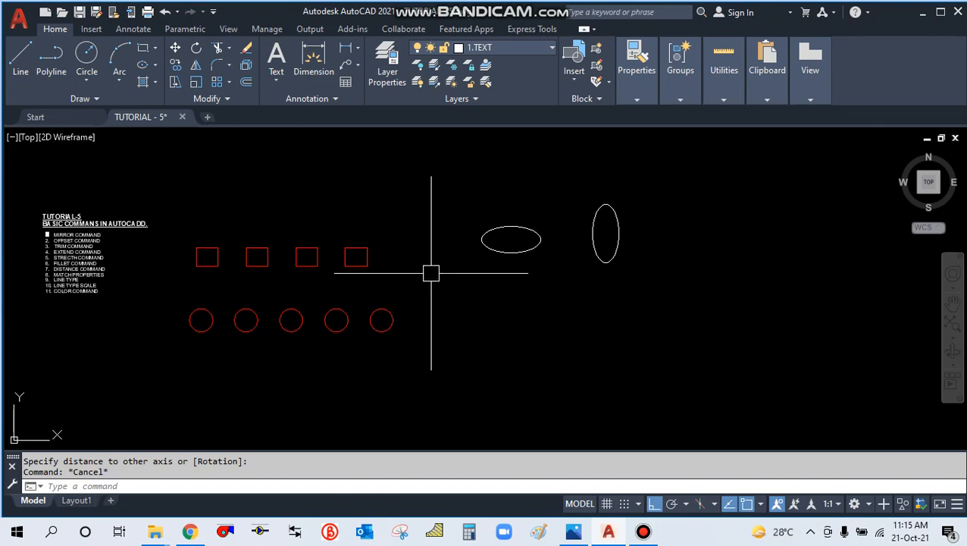
text(MA)
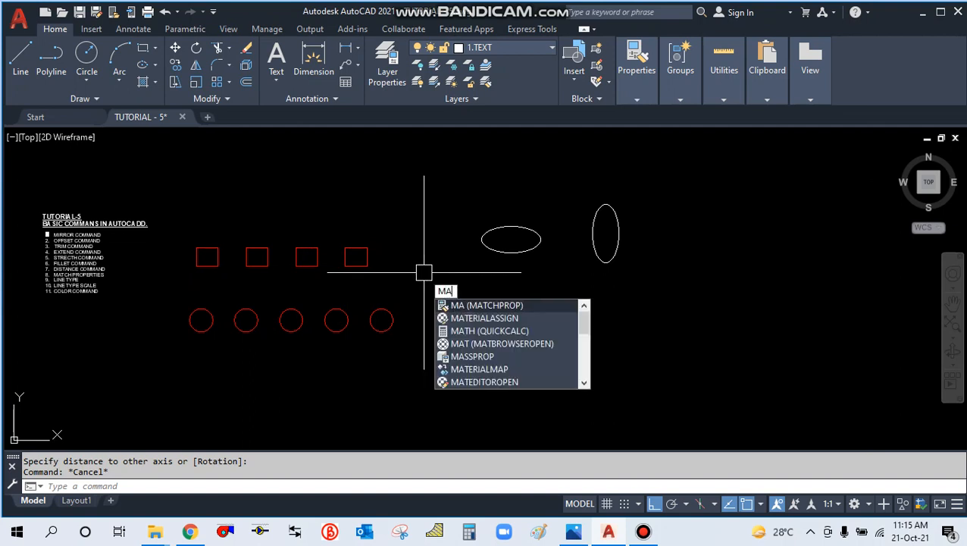
key(Return)
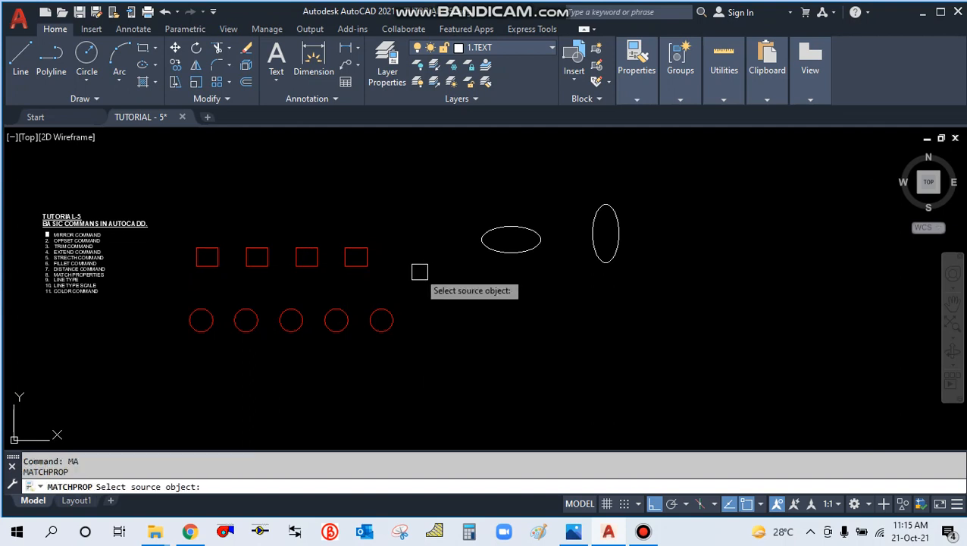
click(361, 261)
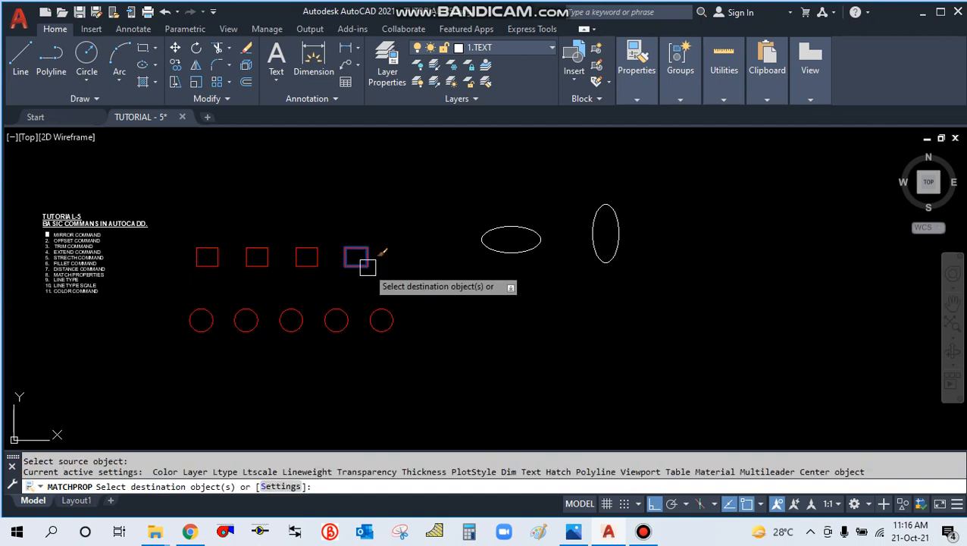
click(479, 243)
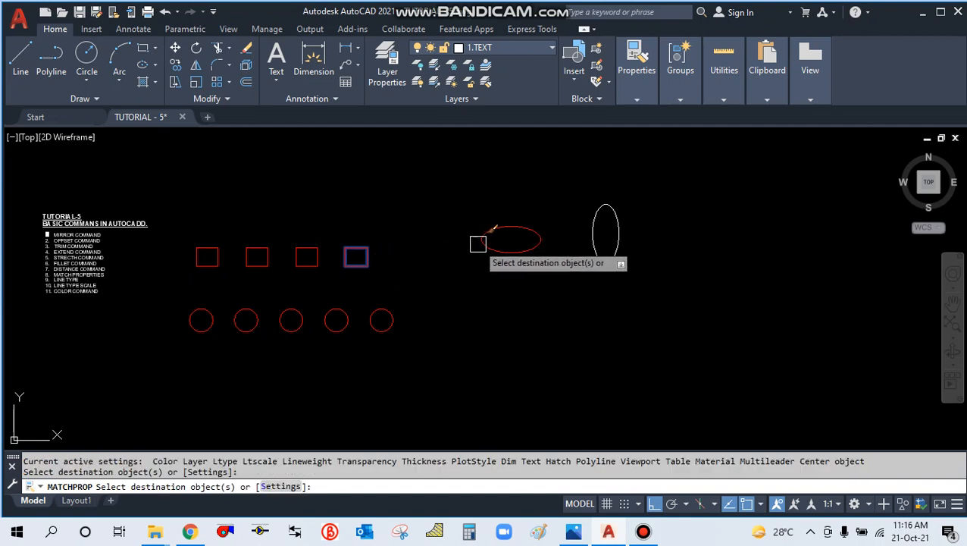
key(Escape)
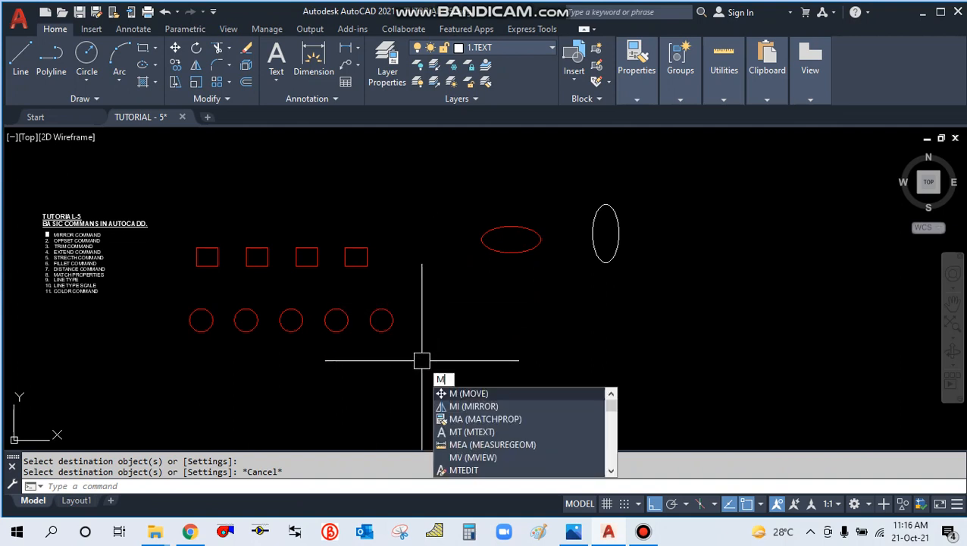
Match the properties of the white vertical ellipse onto the rightmost red circle
key(BackSpace)
text(A)
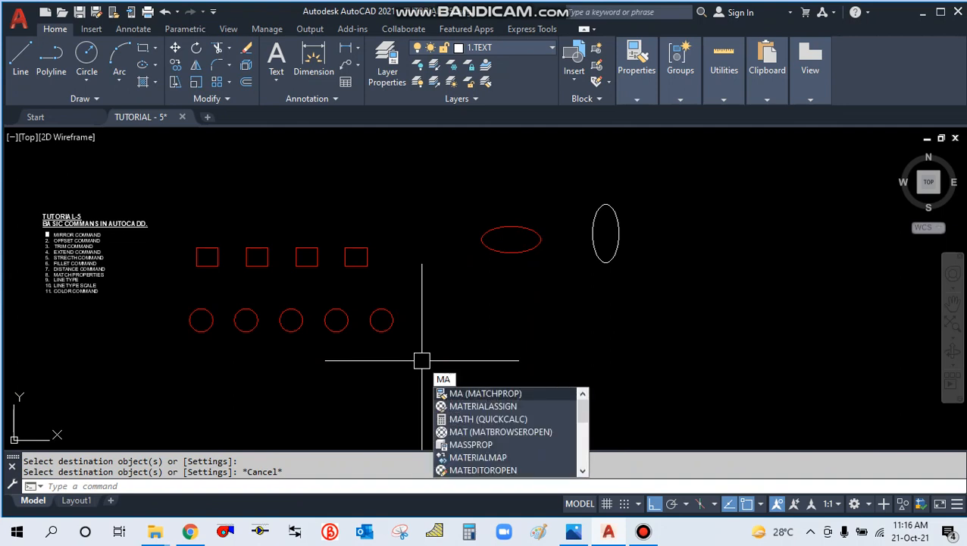
key(Return)
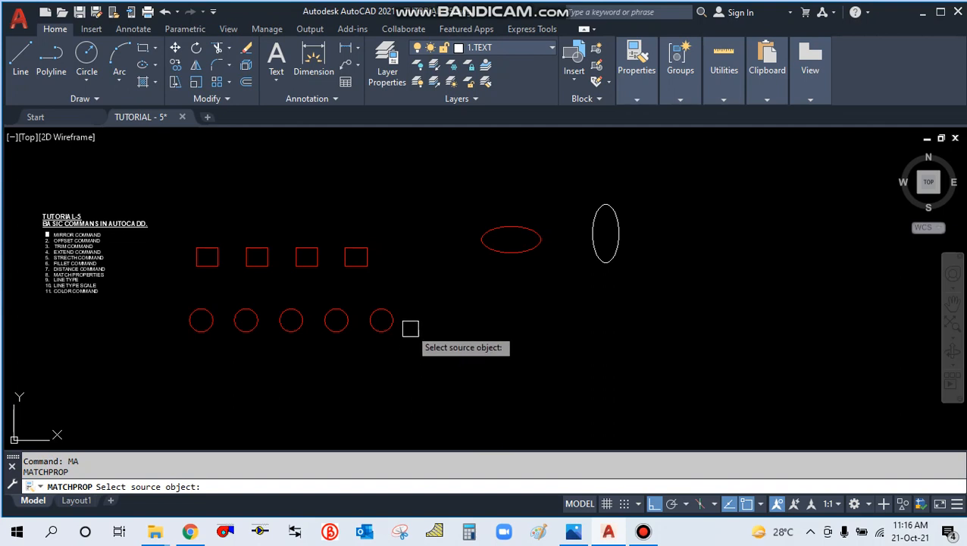
click(590, 253)
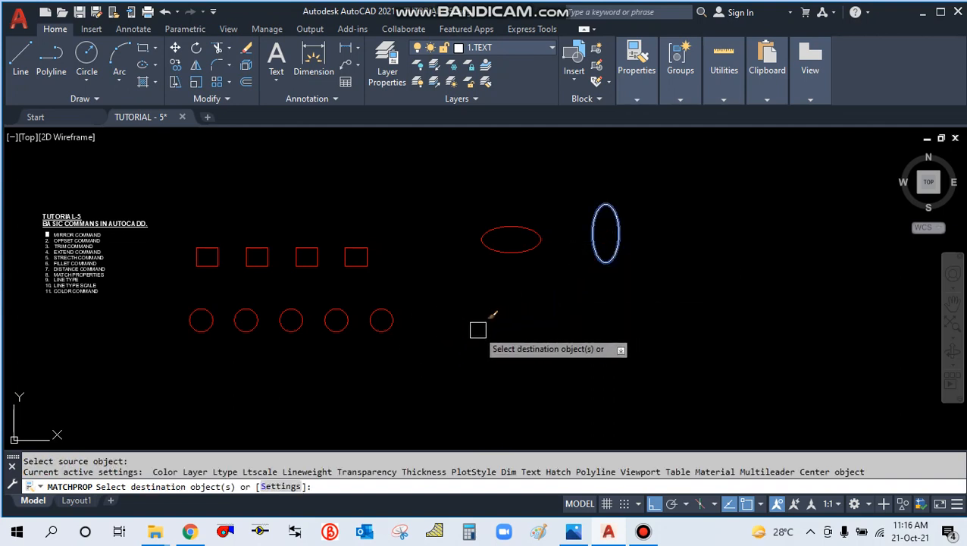
click(394, 319)
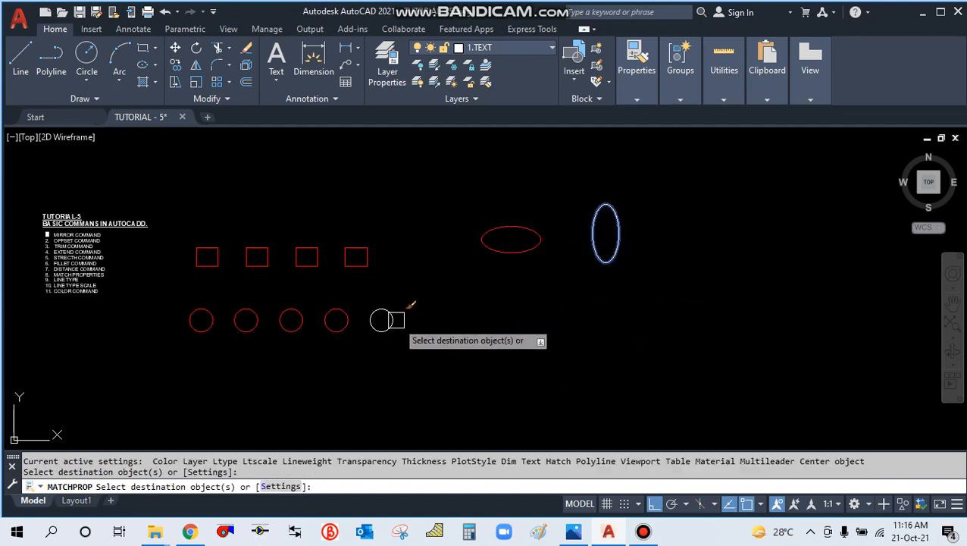
key(Escape)
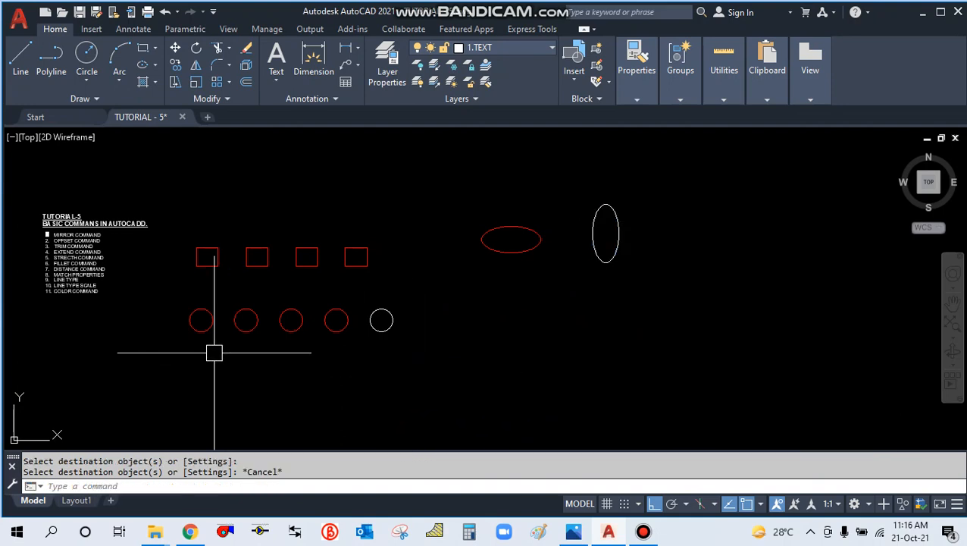
Delete the HOT_WATER_SUPPLY, FENCELINE1 and BATTING linetypes in the Linetype Manager
scroll(170, 342, up, 2)
scroll(203, 330, down, 2)
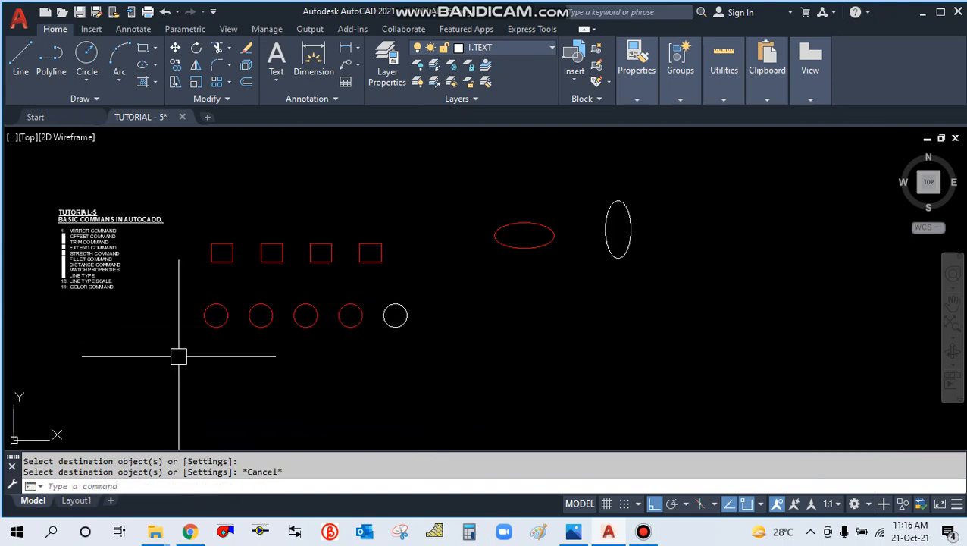
scroll(67, 310, up, 2)
scroll(94, 297, up, 2)
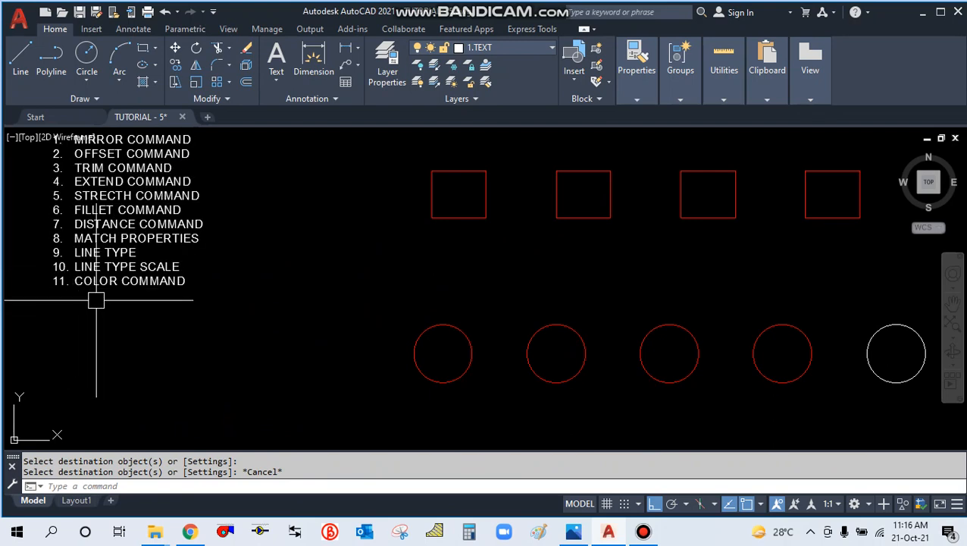
scroll(96, 300, down, 4)
scroll(501, 318, down, 2)
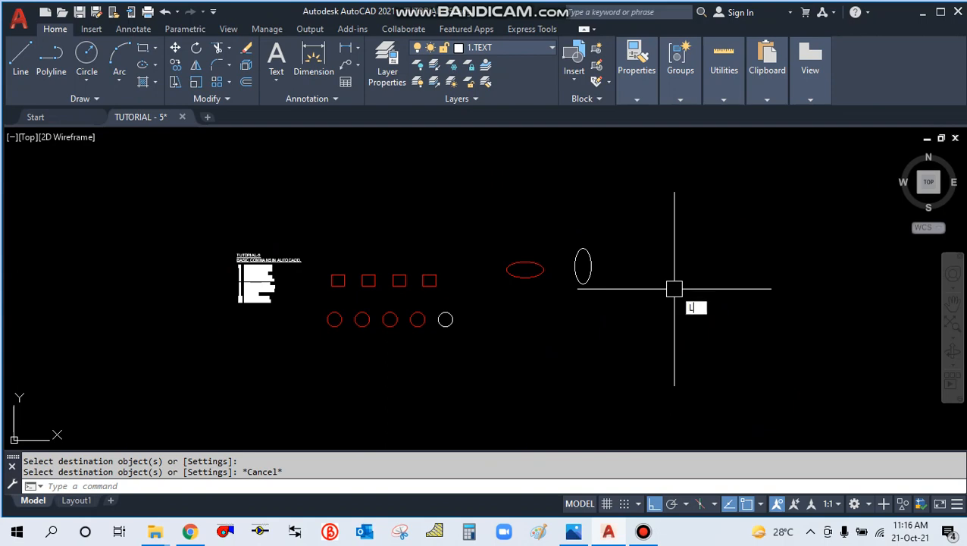
text(lt)
key(Return)
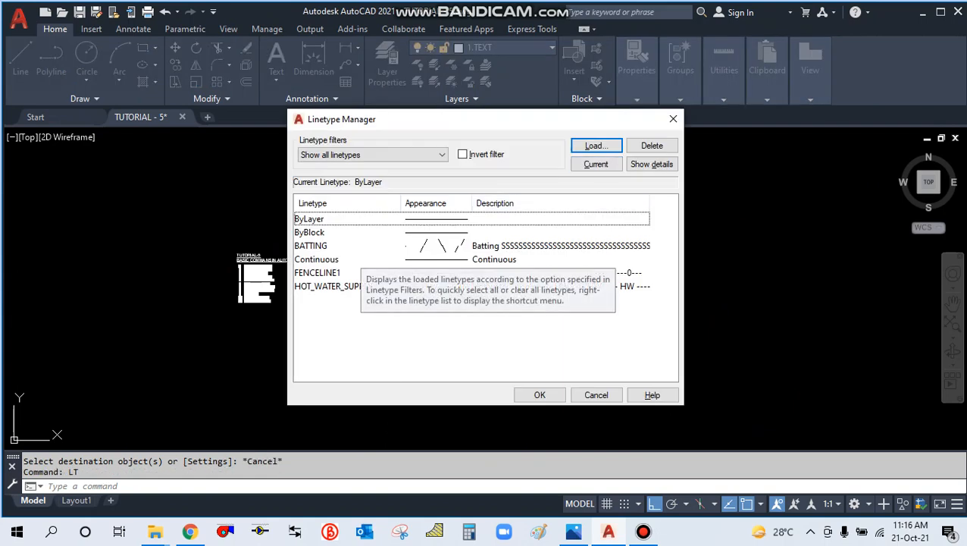
click(333, 286)
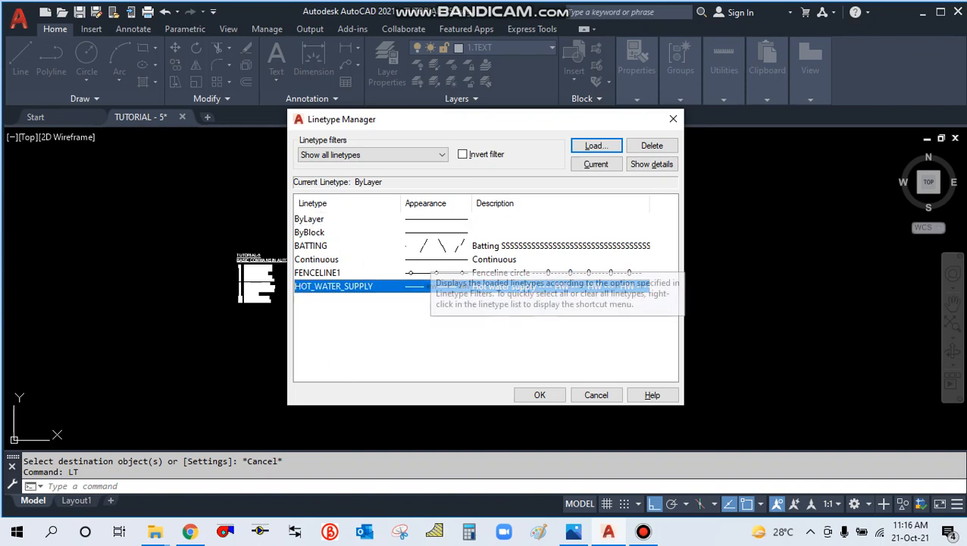
click(652, 145)
click(317, 273)
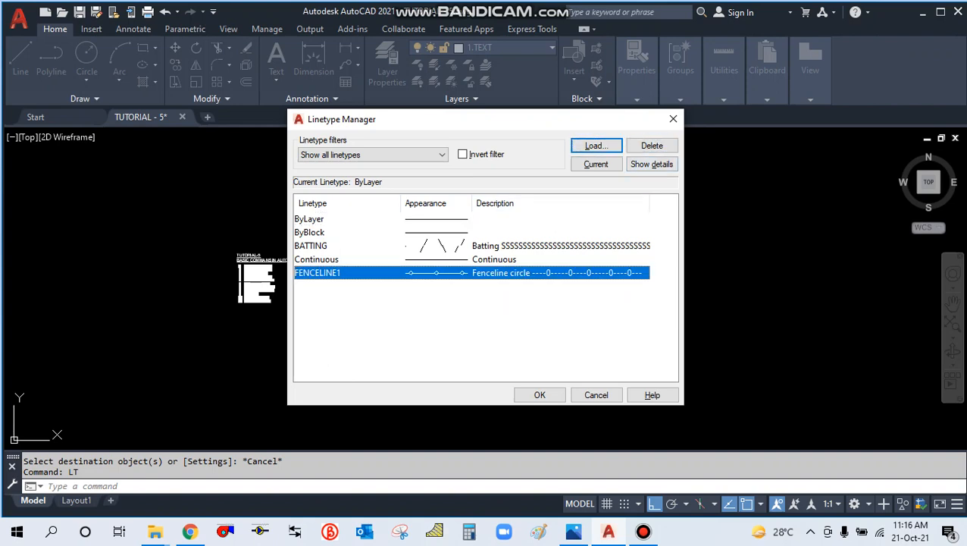
click(652, 145)
click(311, 246)
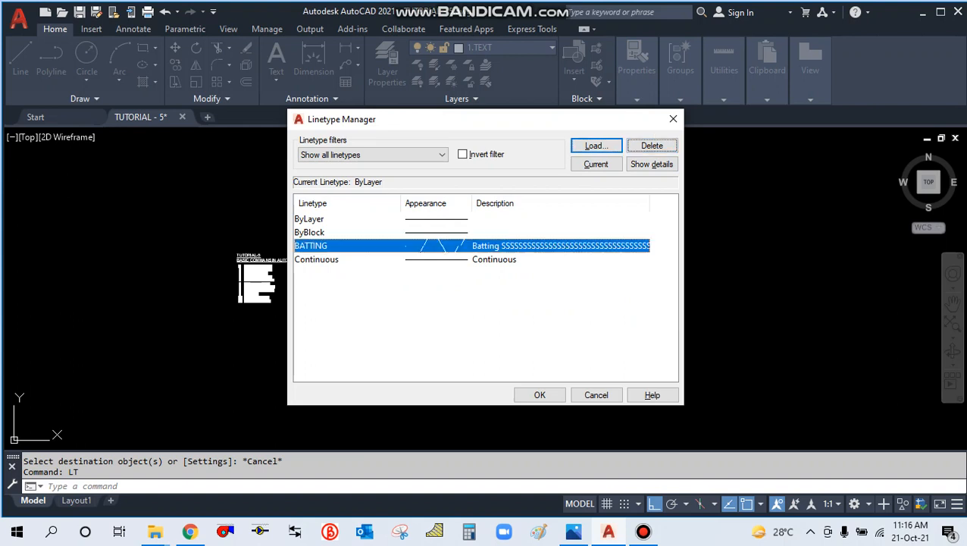
click(652, 144)
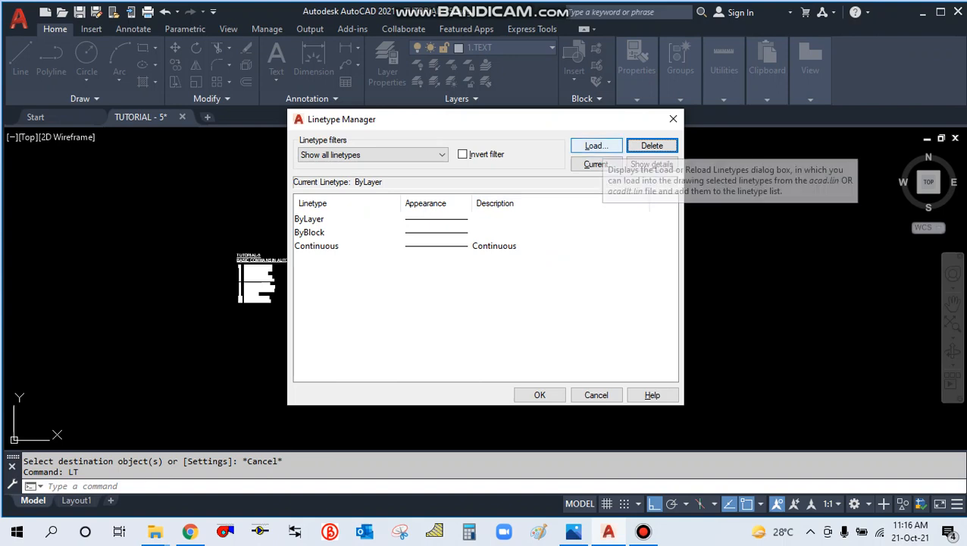
Try to load the BATTING linetype from acadiso.lin into the drawing
click(595, 145)
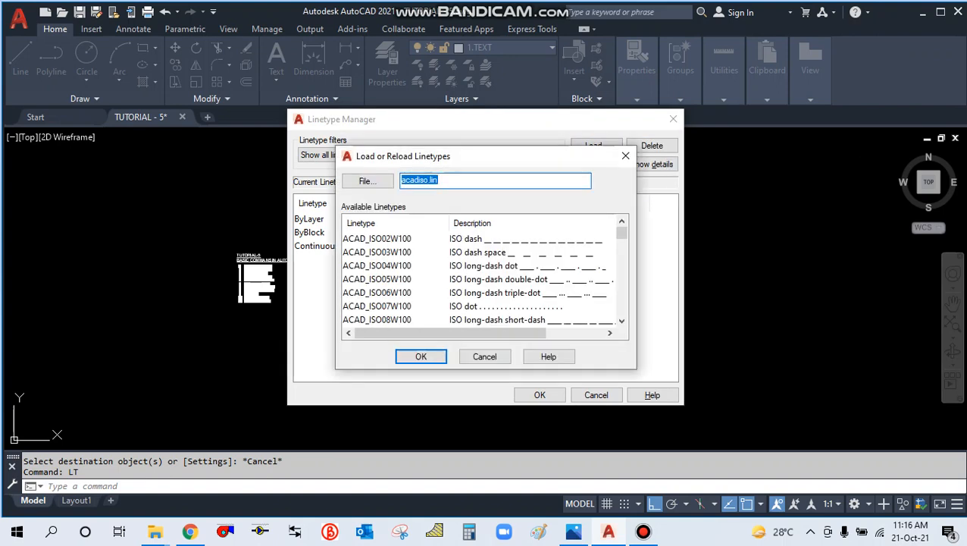
click(621, 320)
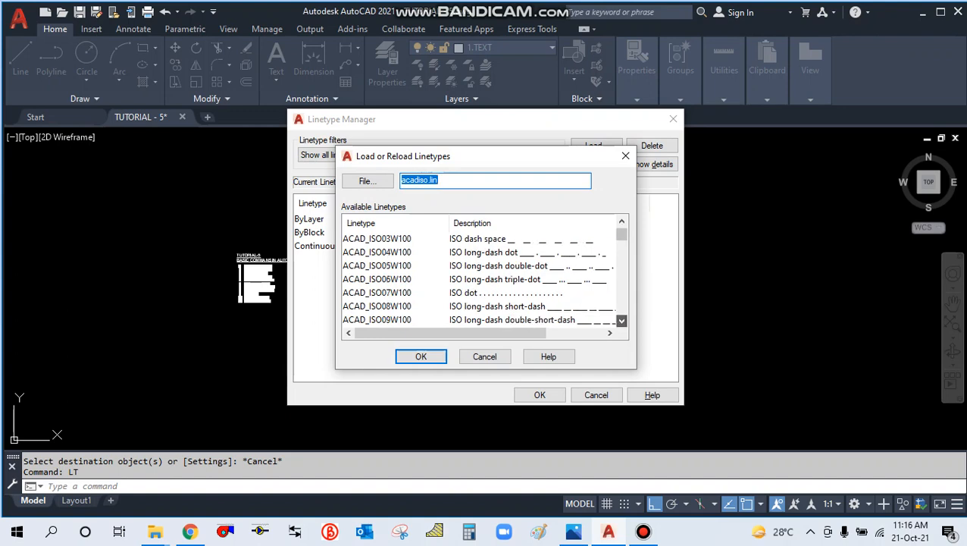
click(622, 320)
click(621, 320)
scroll(621, 320, down, 3)
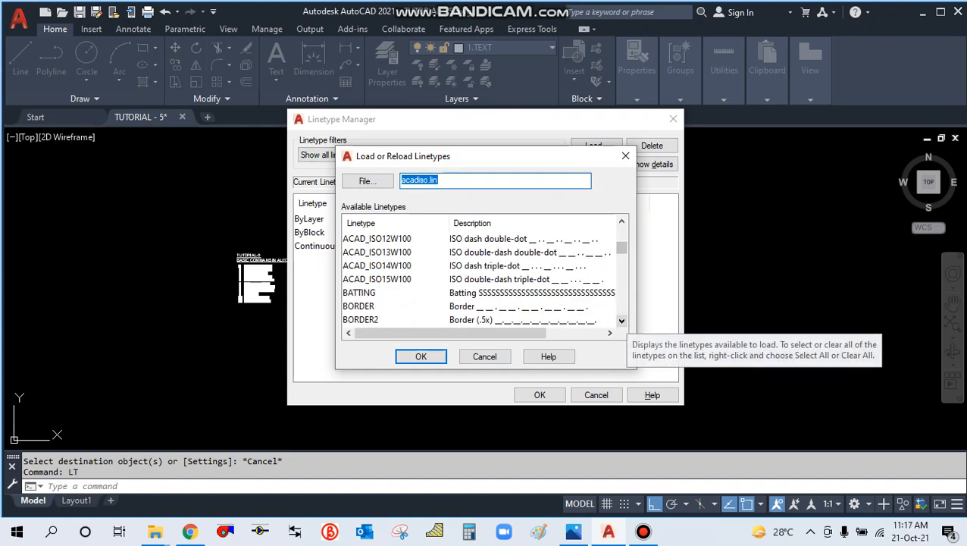
click(621, 320)
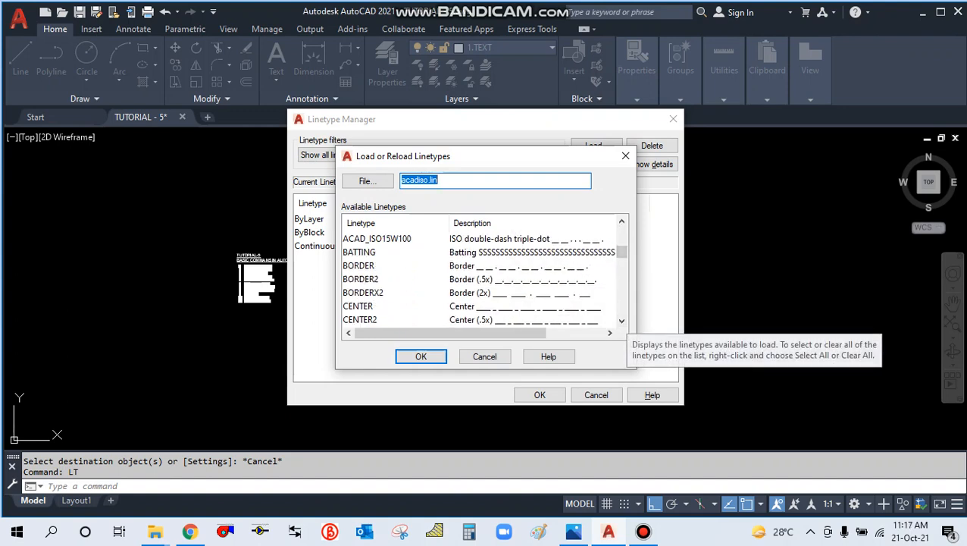
click(358, 252)
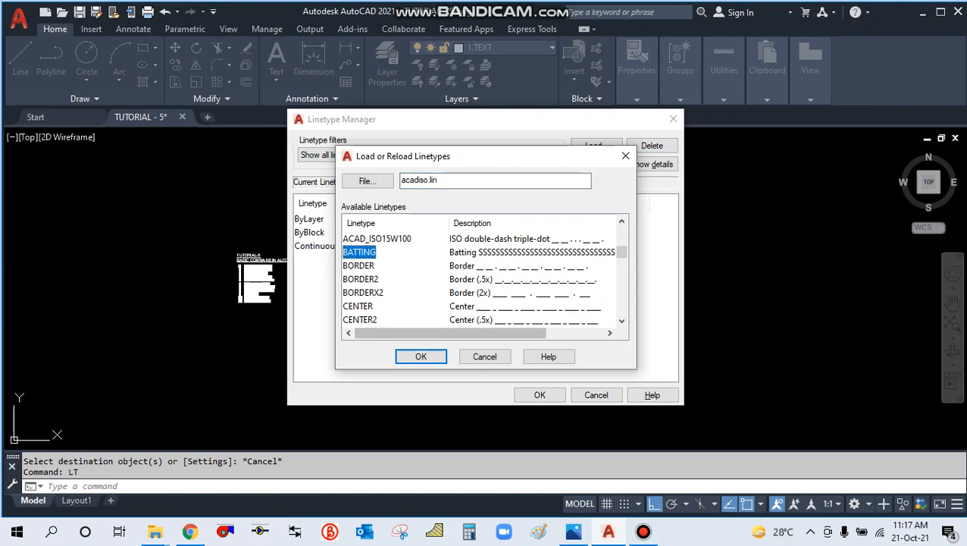
click(420, 356)
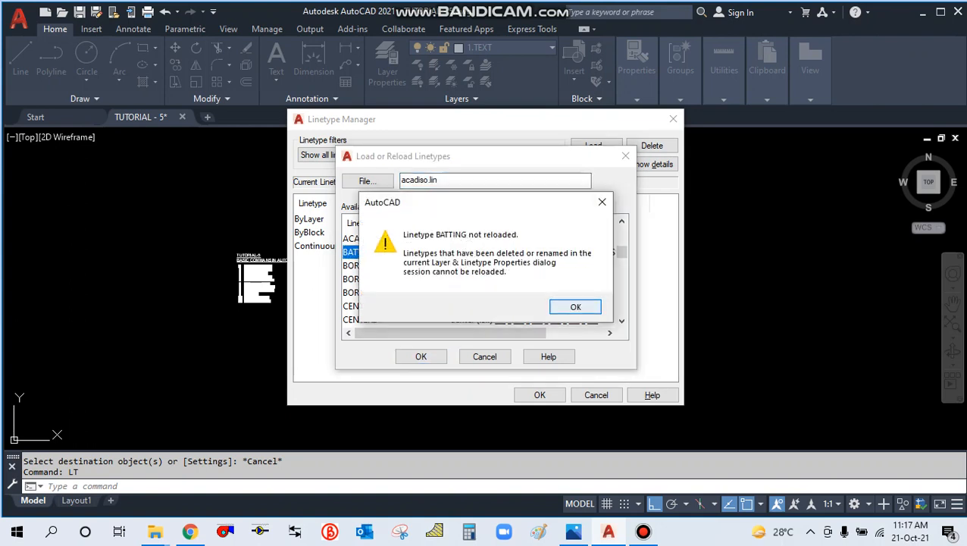
key(Return)
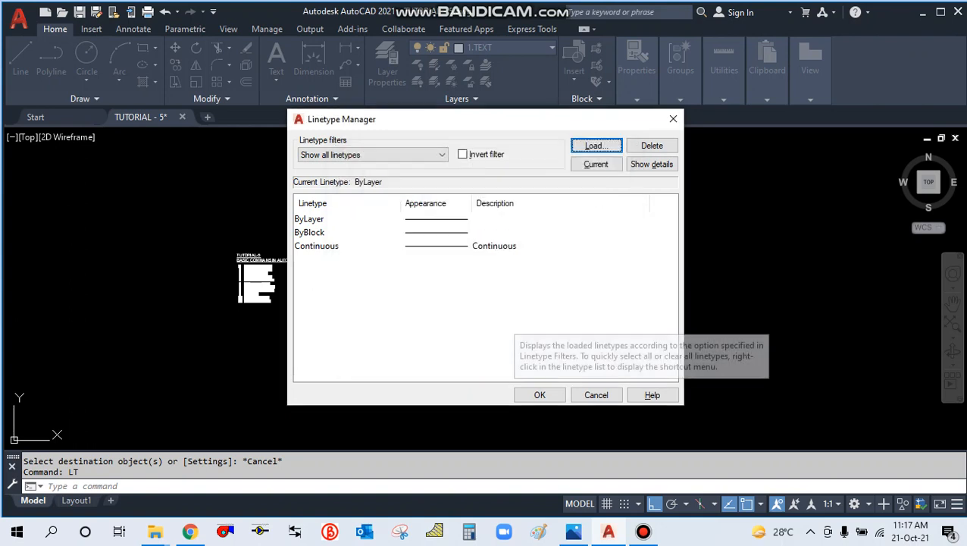
Load the DASHDOT2 linetype from acadiso.lin into the drawing
key(Return)
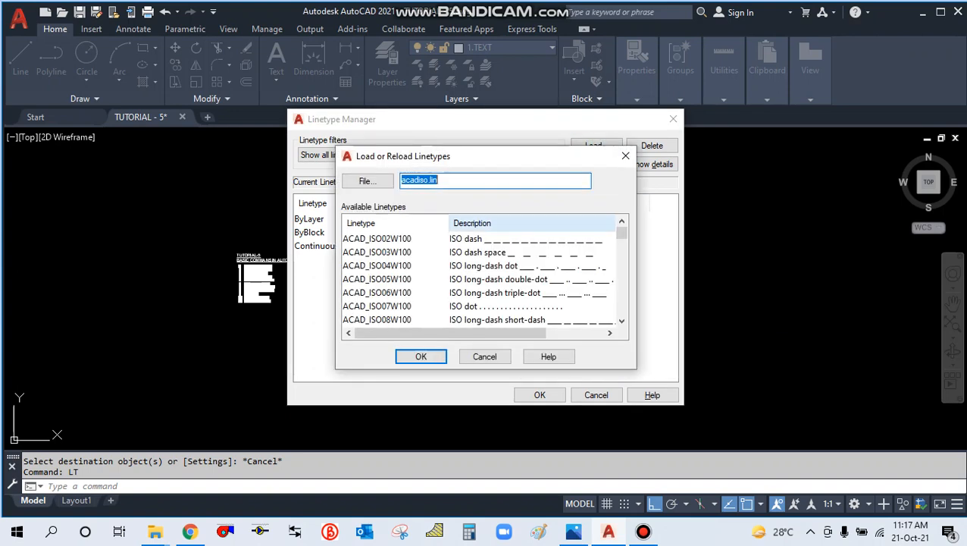
key(Down)
key(Down)
key(Down)
key(Down)
key(Down)
key(Down)
key(Down)
key(Down)
key(Down)
key(Down)
key(Down)
key(Down)
key(Down)
key(Down)
key(Down)
key(Down)
key(Down)
key(Down)
key(Down)
key(Down)
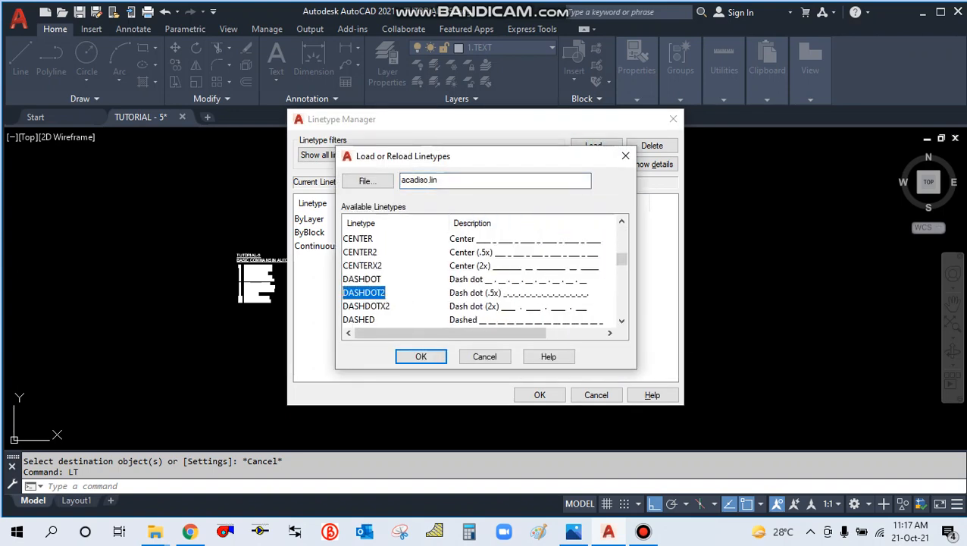
key(Return)
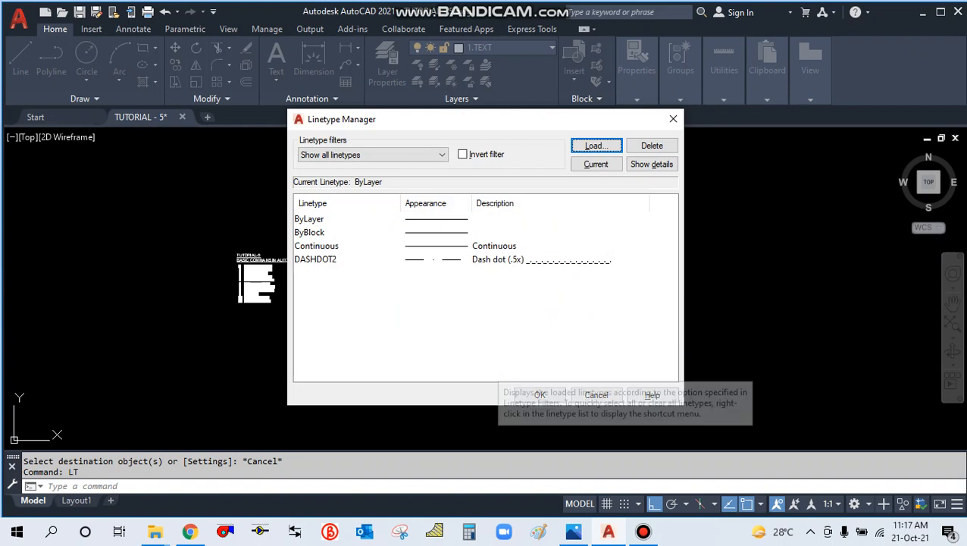
Try to load the FENCELINE1 linetype from acadiso.lin into the drawing
key(Return)
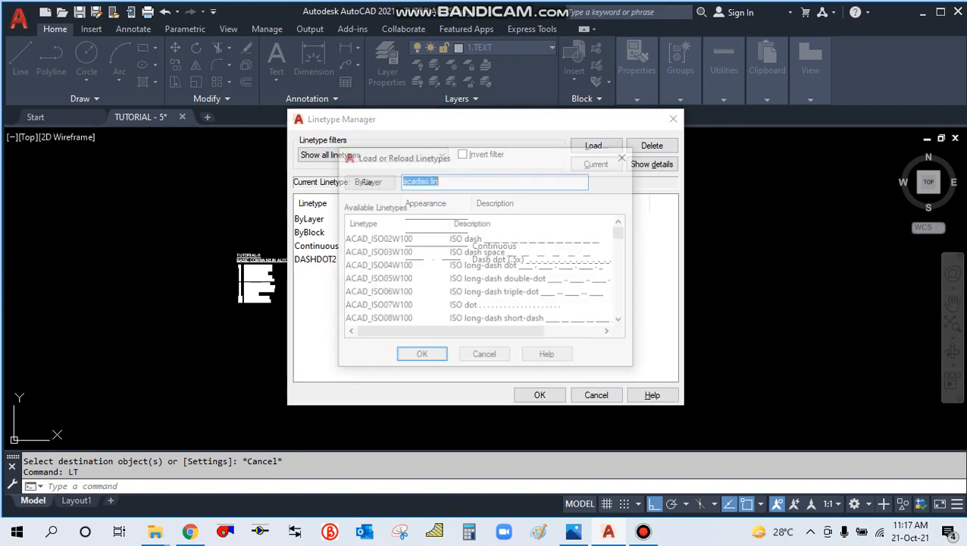
scroll(483, 279, down, 5)
scroll(617, 280, down, 5)
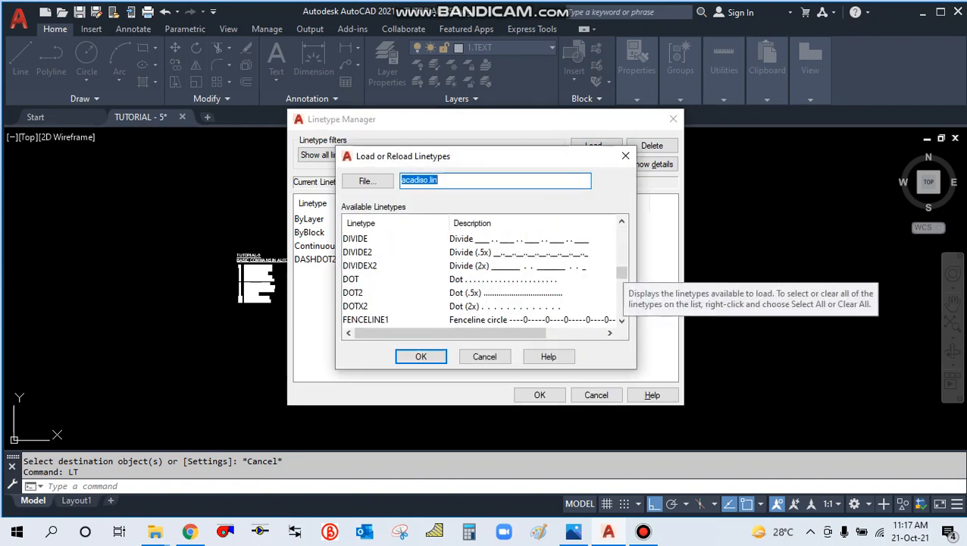
click(365, 279)
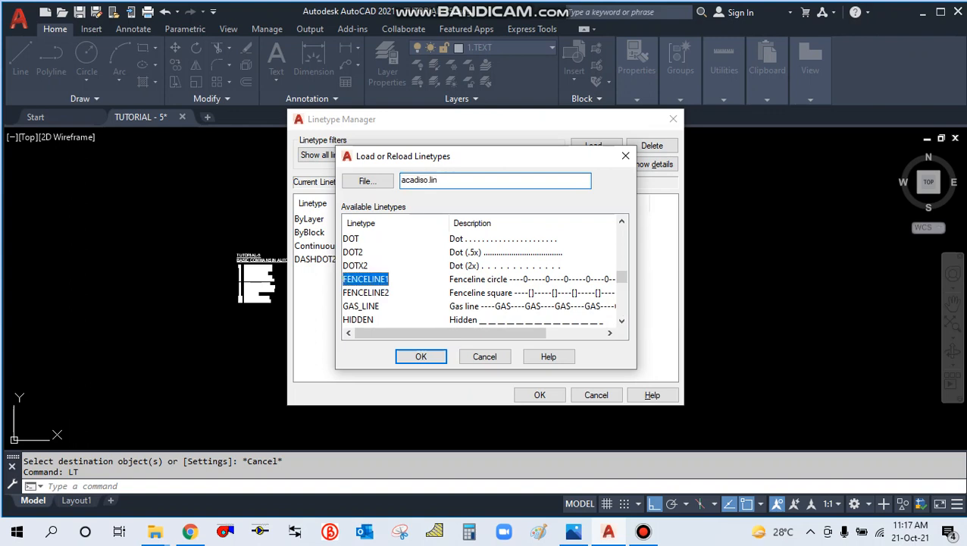
click(420, 356)
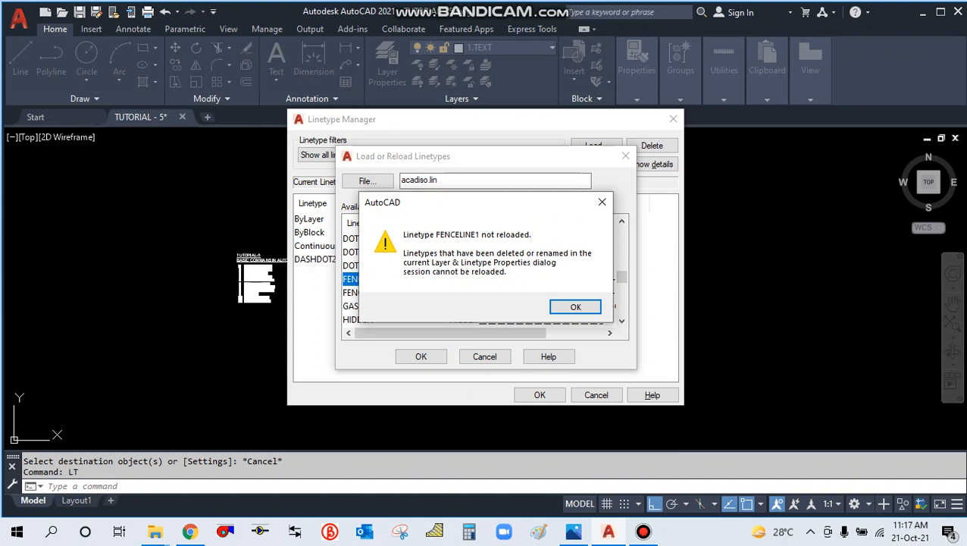
key(Return)
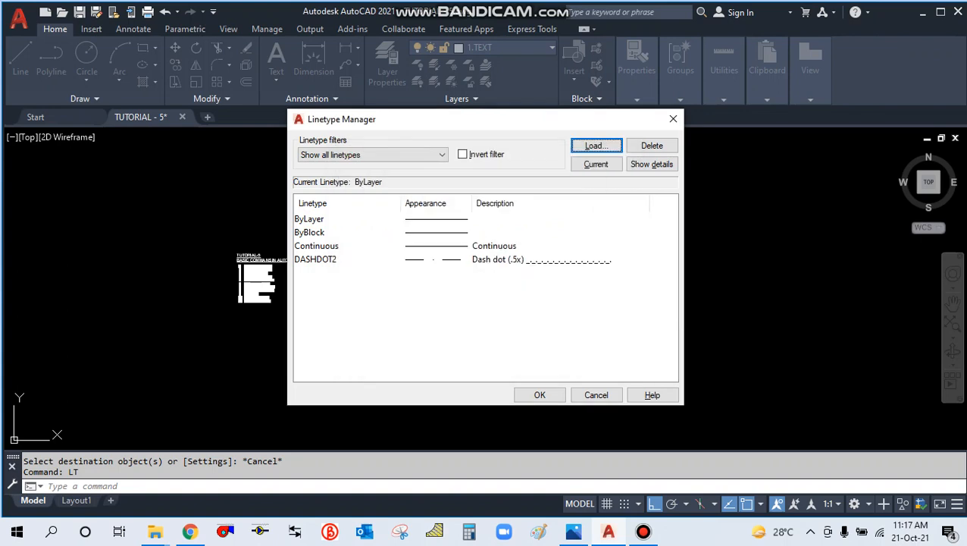
key(Return)
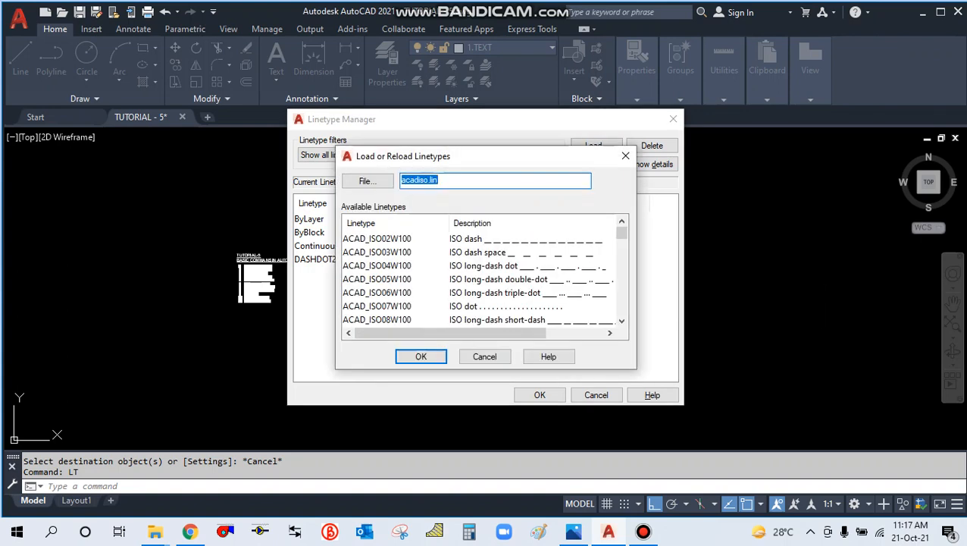
scroll(622, 244, down, 3)
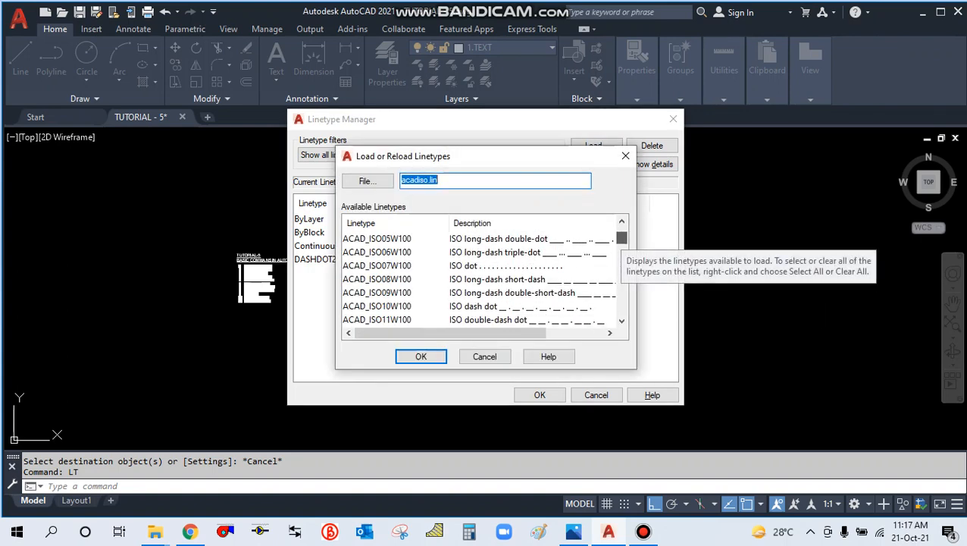
scroll(620, 244, down, 3)
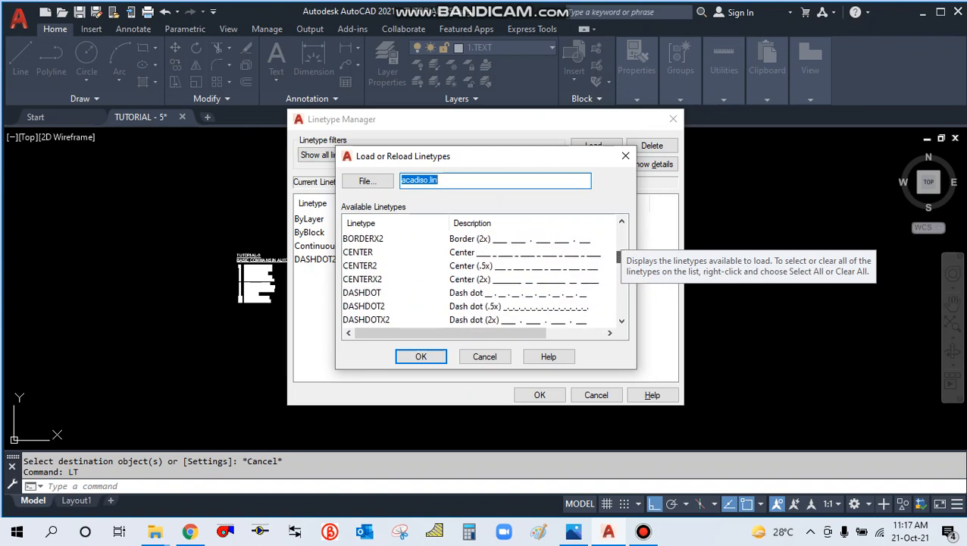
scroll(620, 257, down, 1)
click(363, 292)
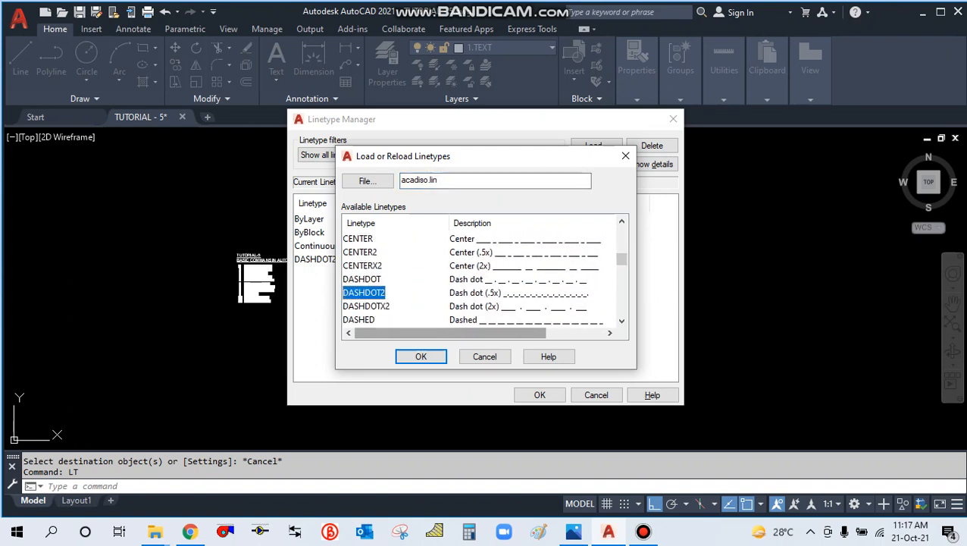
click(420, 357)
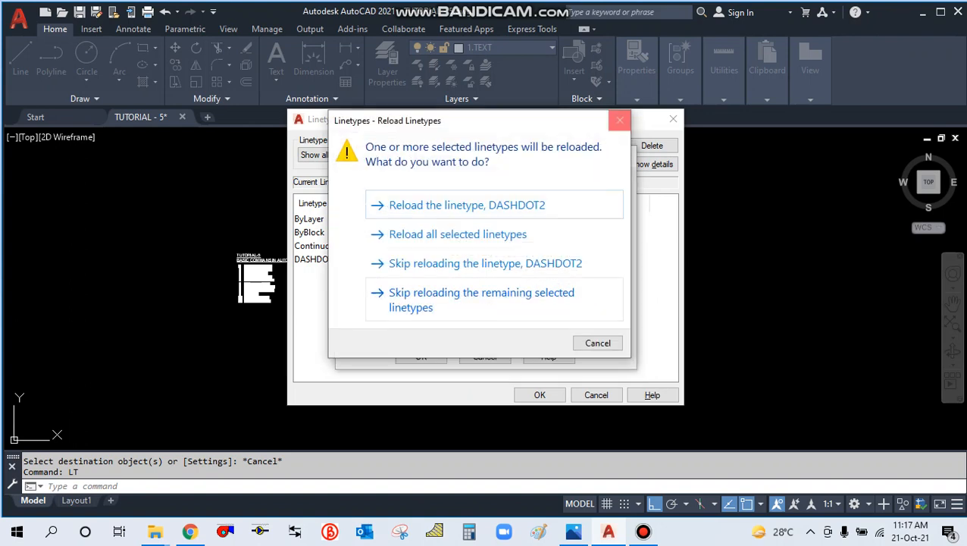
click(619, 120)
Load the DASHED2 linetype from acadiso.lin and accept the Linetype Manager's changes
click(593, 145)
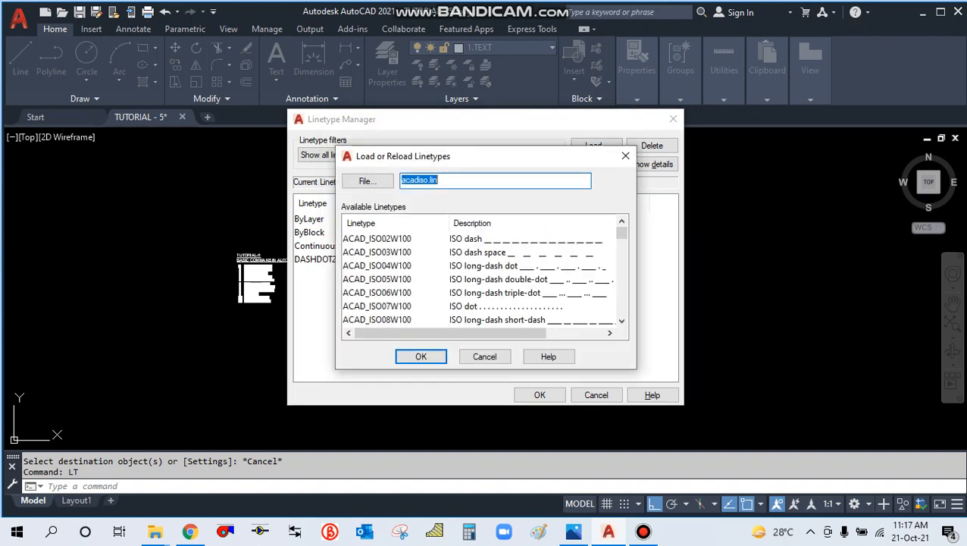
drag(622, 232, 622, 264)
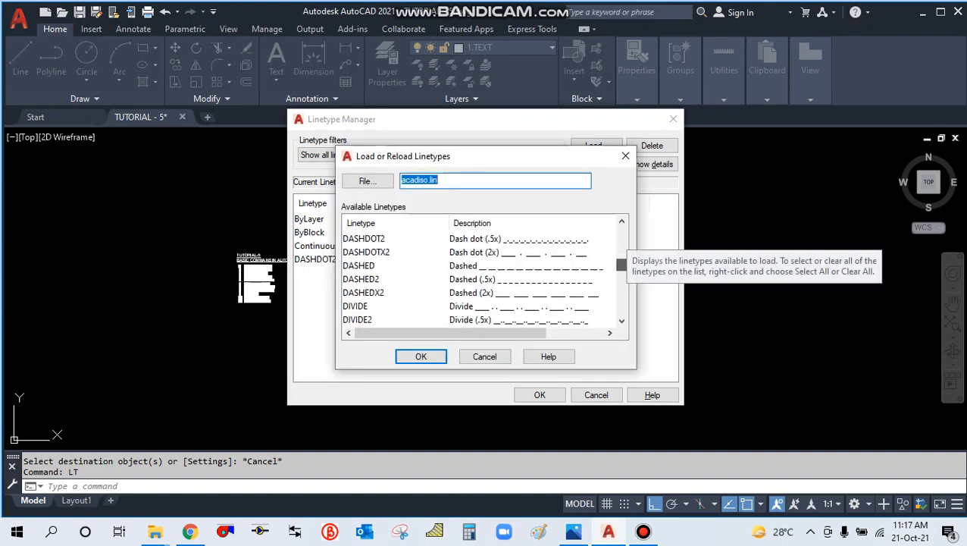
click(361, 279)
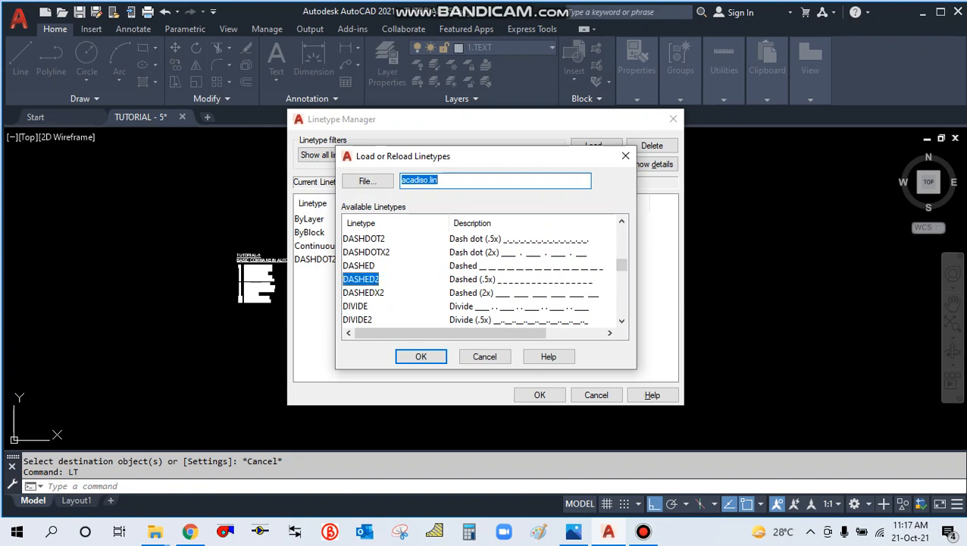
click(421, 356)
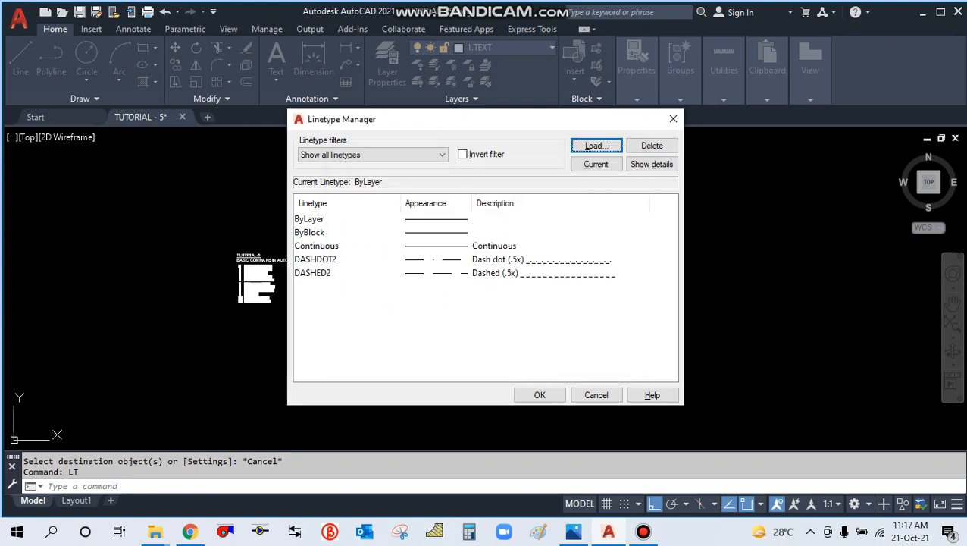
click(424, 260)
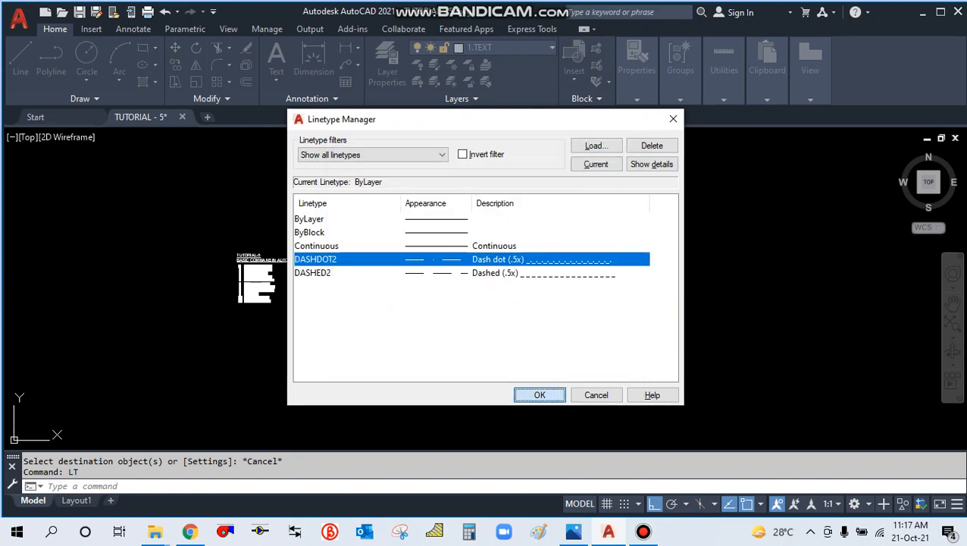
click(540, 395)
Draw three connected orthogonal line segments stepping down past the shapes, starting with a horizontal one about 43000 units long
text(l)
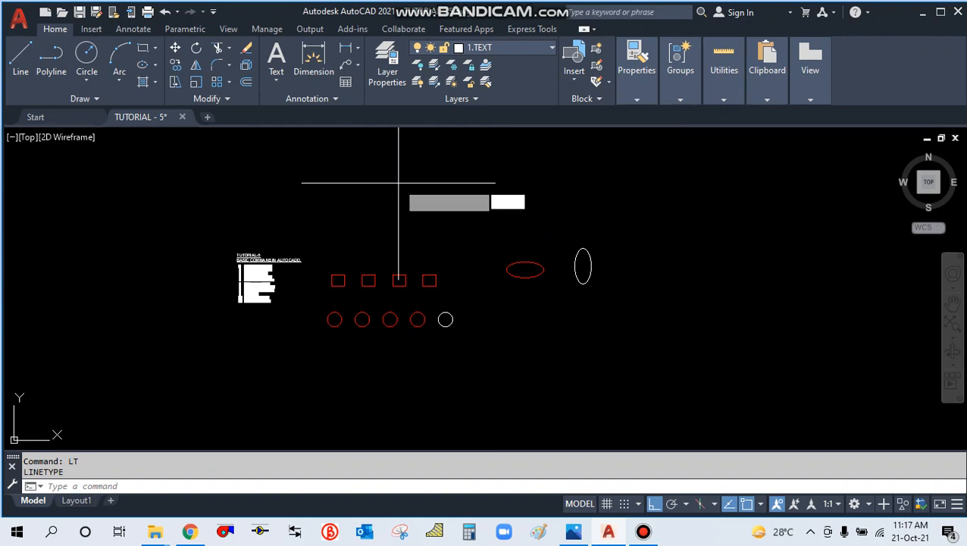
key(Return)
scroll(324, 208, down, 3)
click(386, 182)
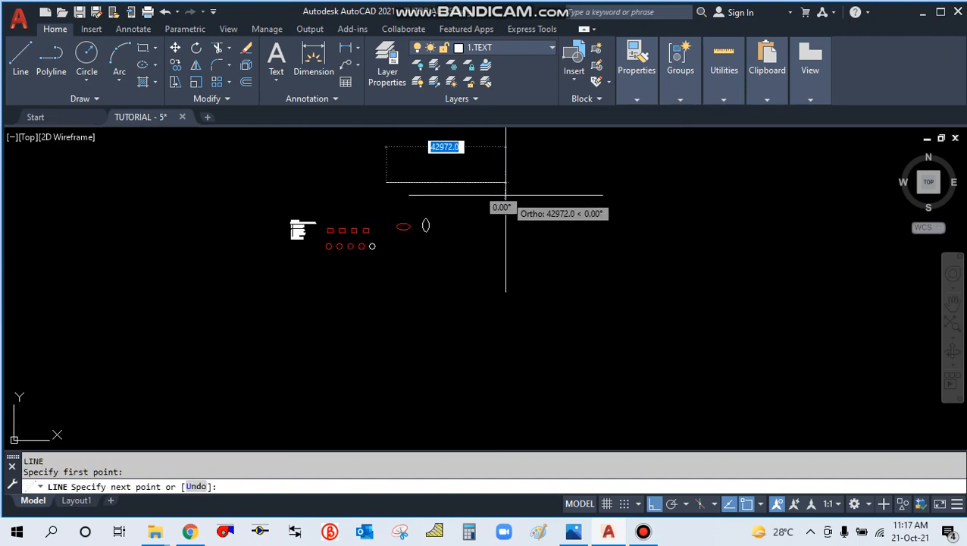
click(505, 195)
click(527, 254)
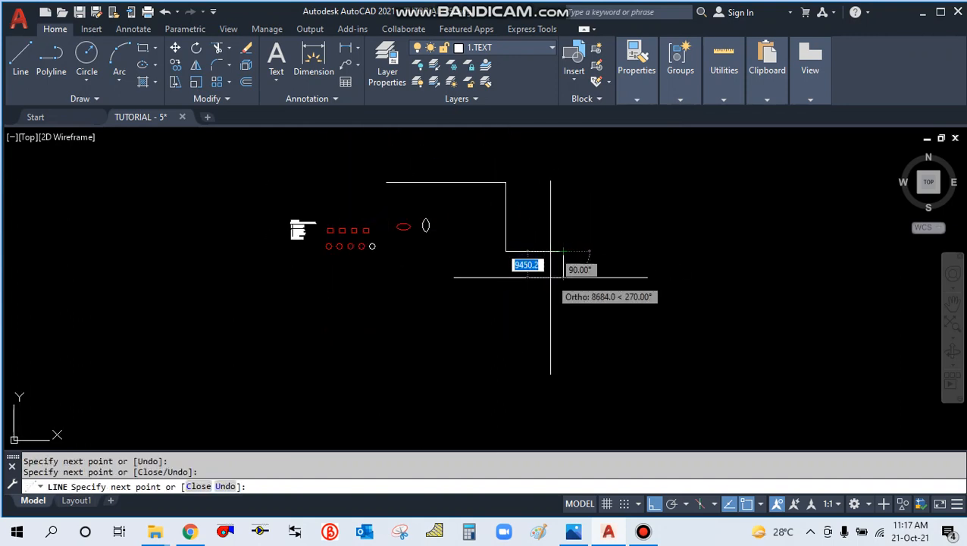
key(Escape)
scroll(550, 276, up, 3)
scroll(510, 188, down, 3)
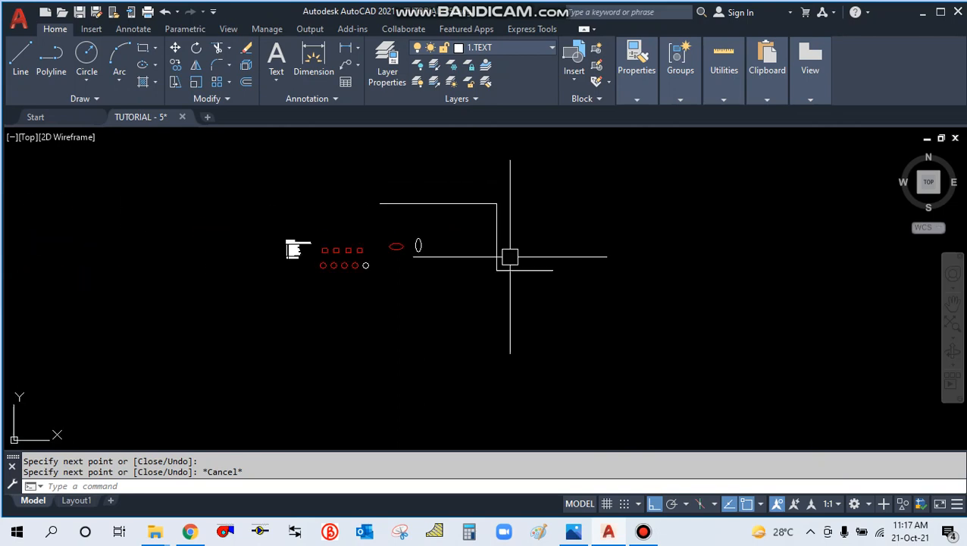
Set the global linetype scale factor to 100
scroll(293, 268, up, 5)
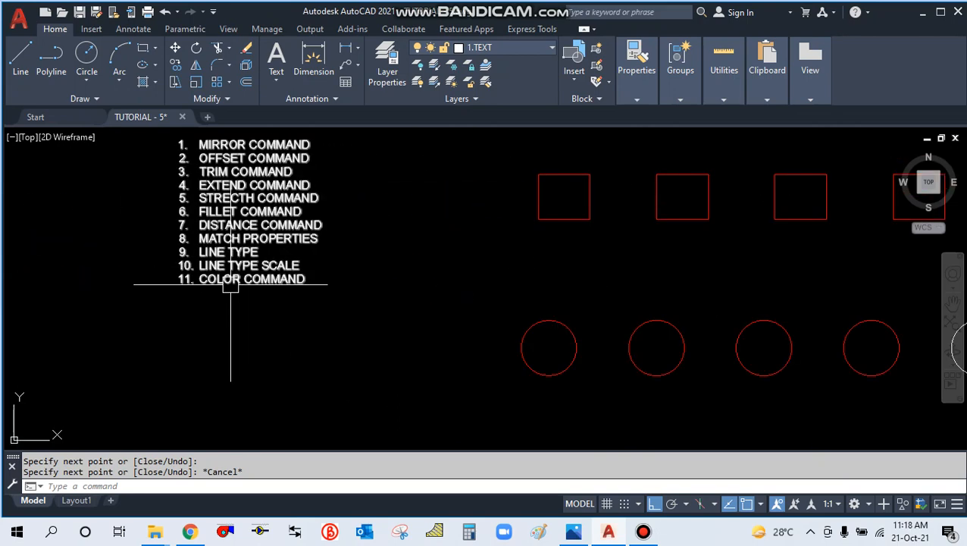
scroll(231, 284, up, 2)
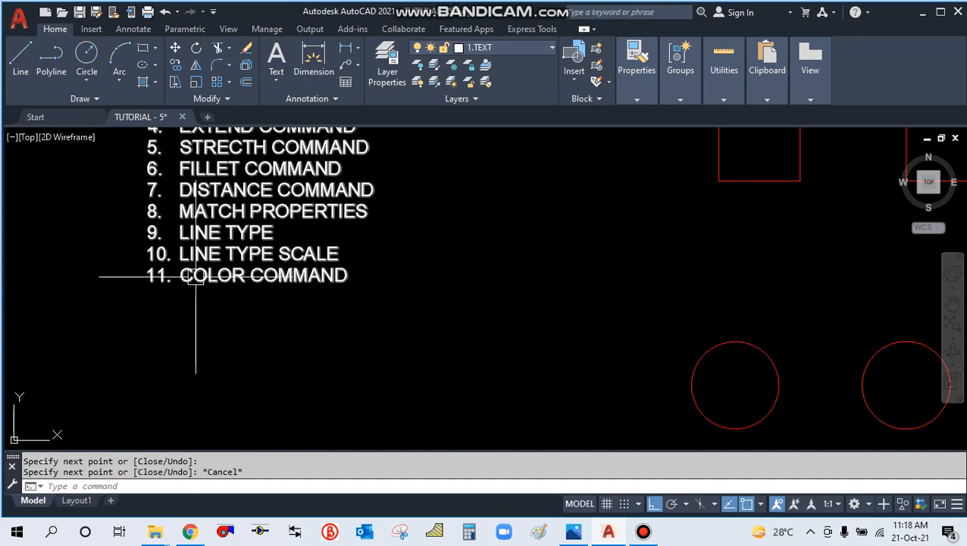
scroll(237, 265, down, 6)
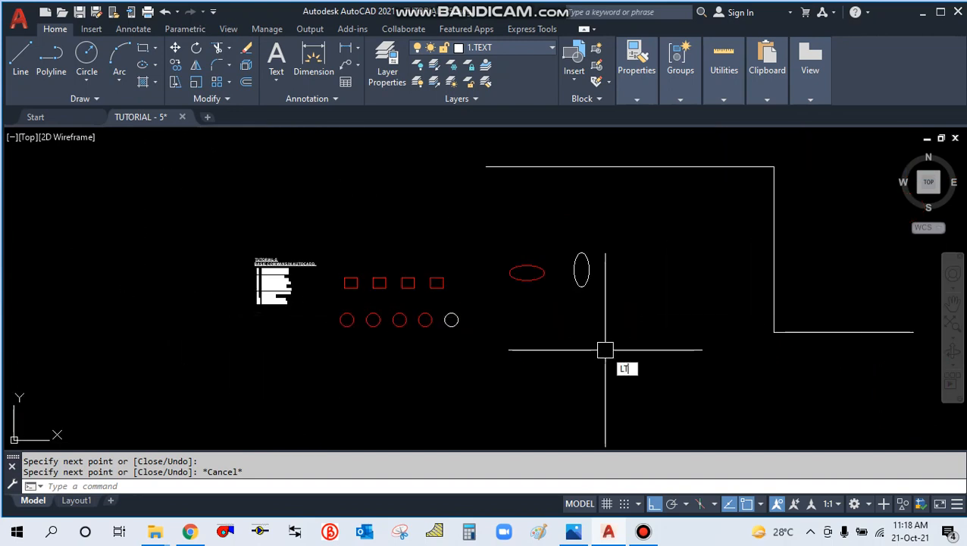
key(Return)
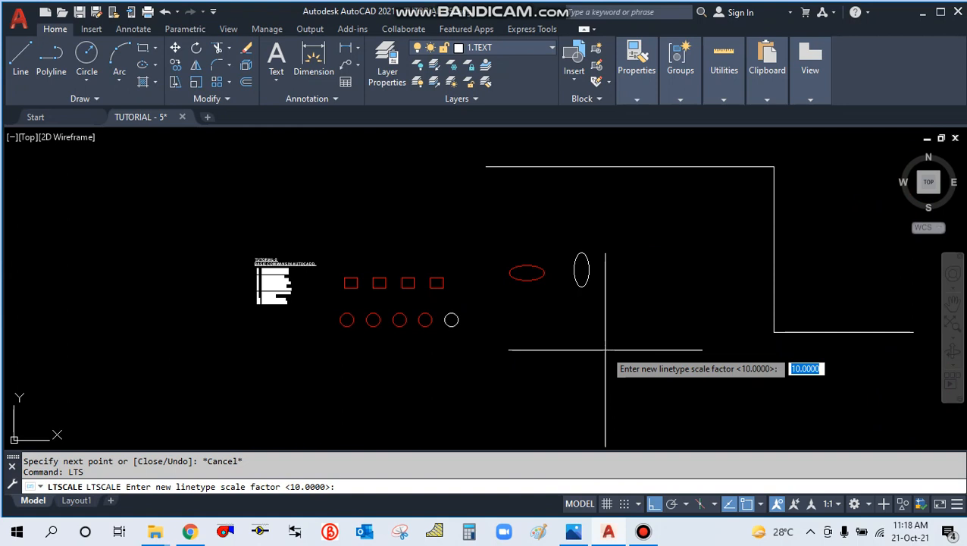
text(100)
key(Return)
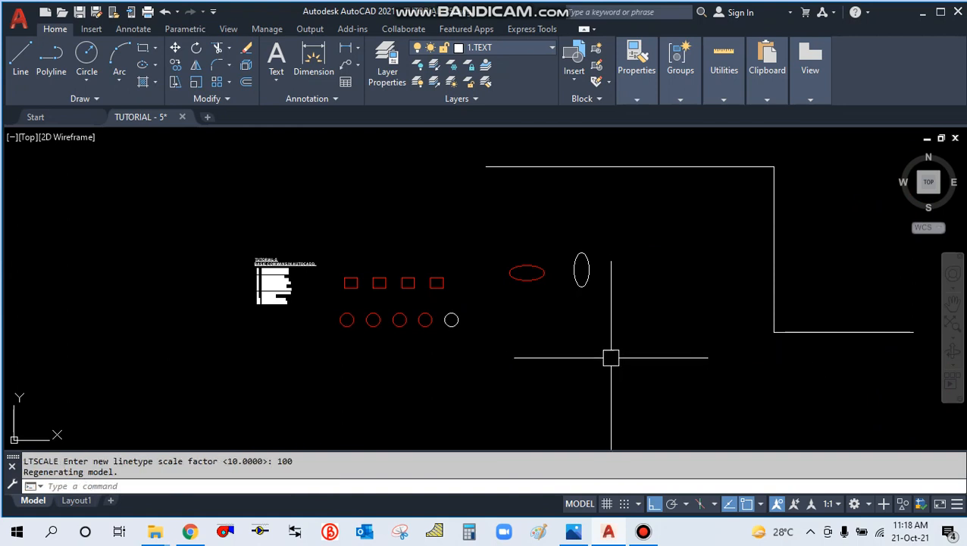
Set the global linetype scale factor to 1000 with LTSCALE
scroll(799, 339, up, 5)
scroll(799, 339, down, 6)
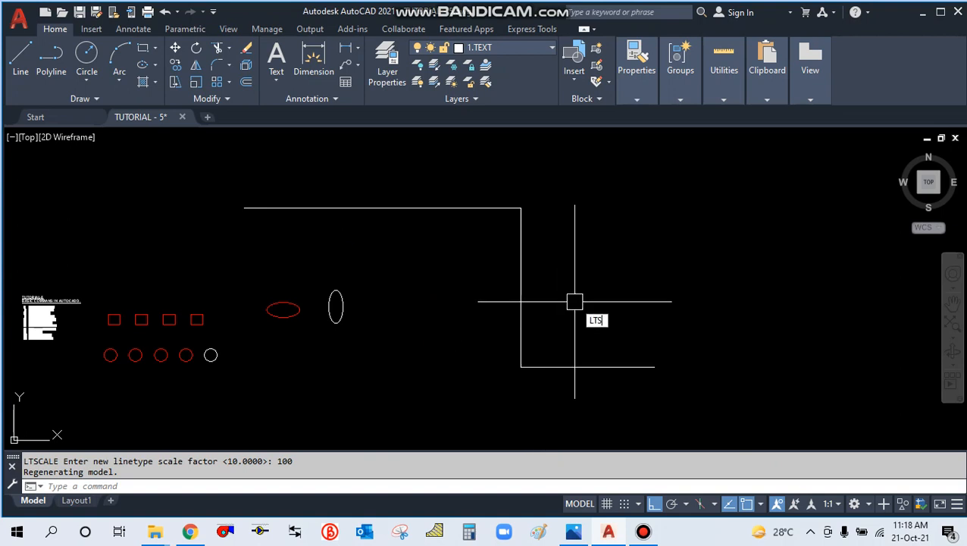
key(Return)
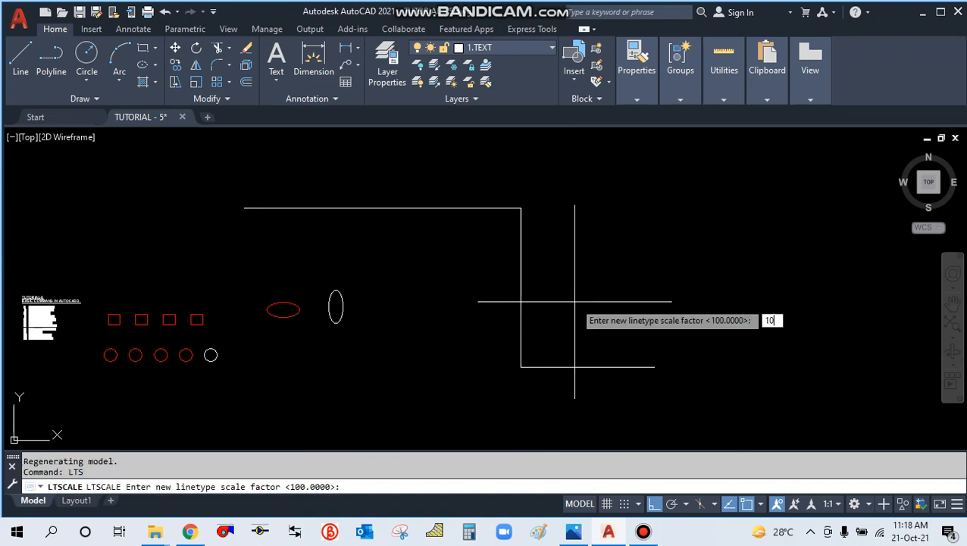
key(Return)
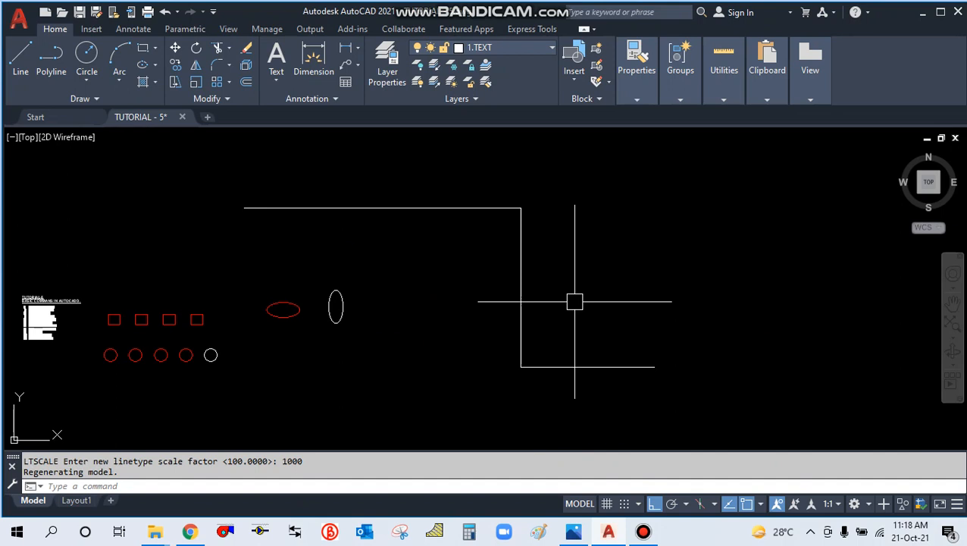
text(LTS)
key(Return)
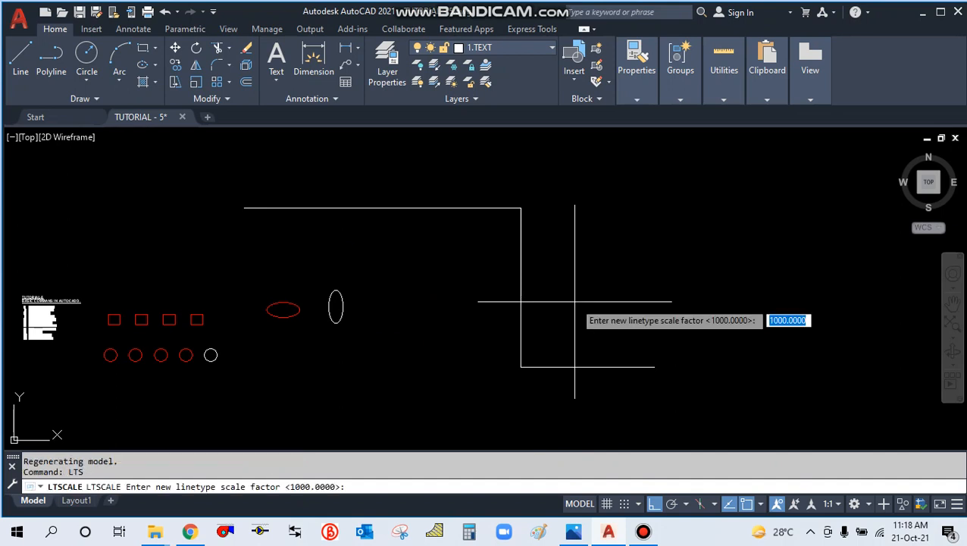
key(Escape)
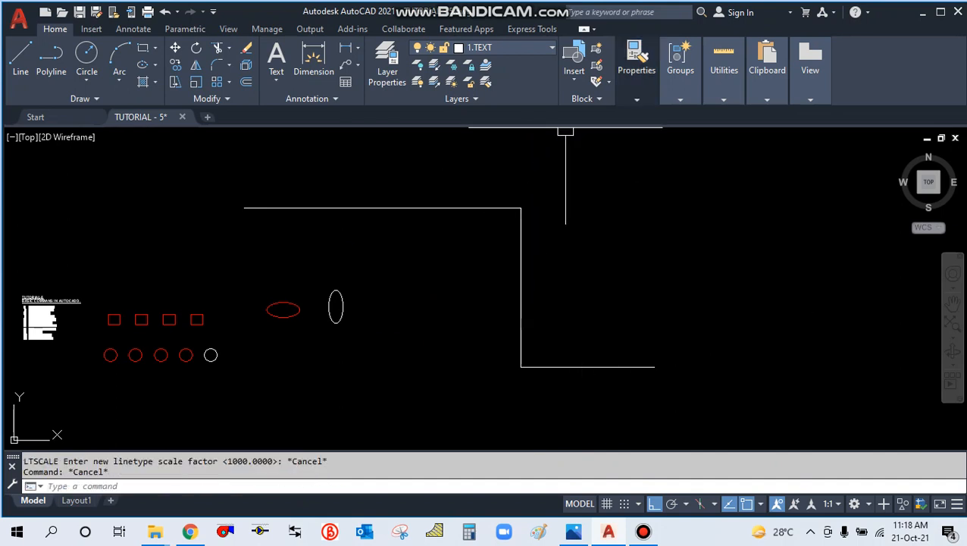
click(522, 214)
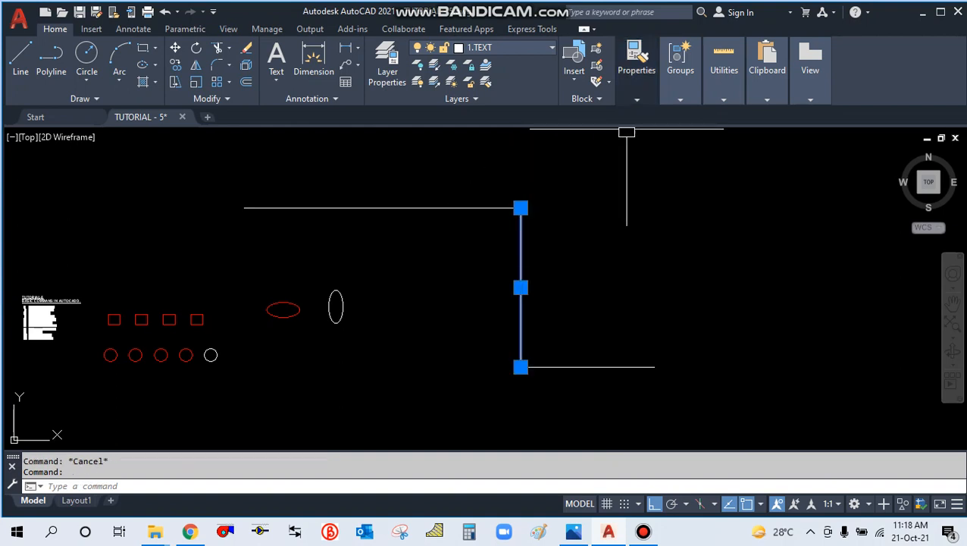
click(636, 70)
click(680, 70)
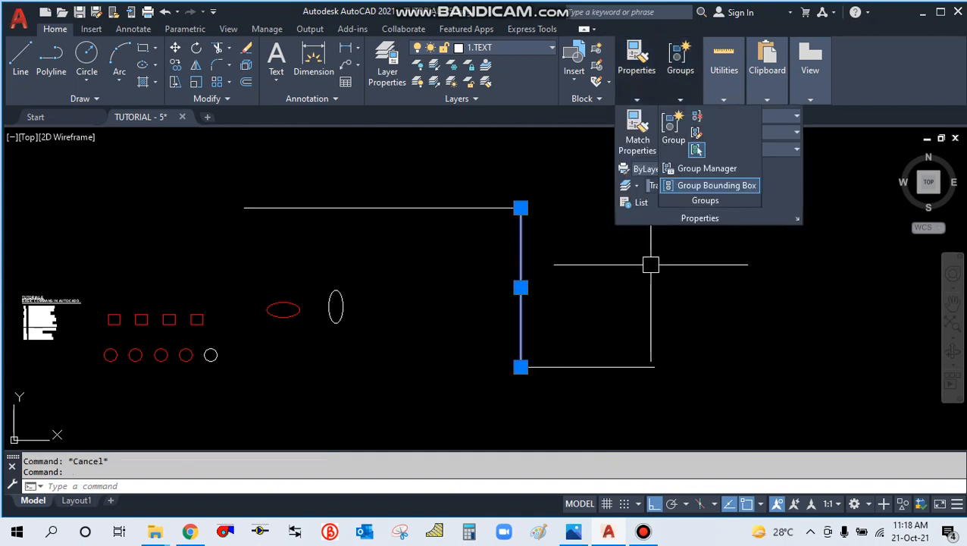
key(Escape)
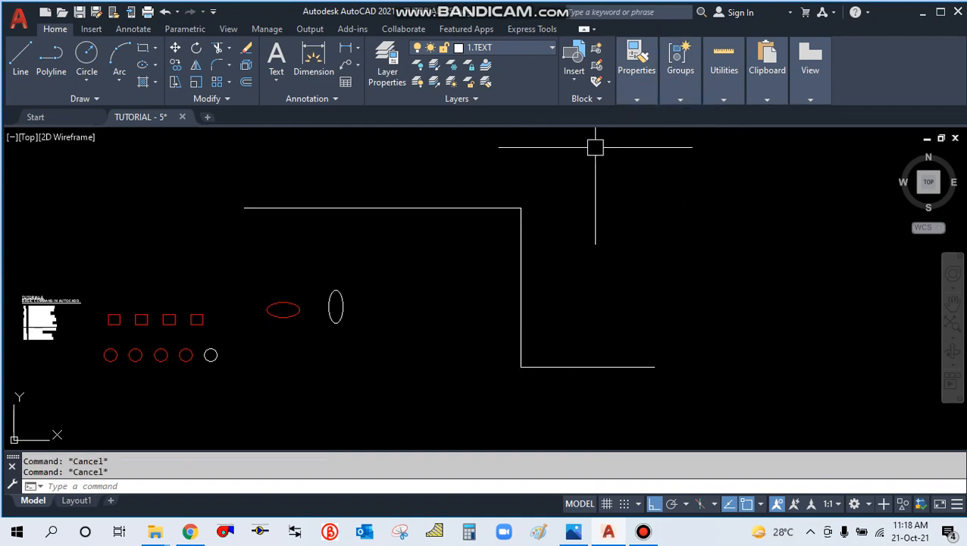
Apply the DASHDOT2 linetype to the three connected line segments
click(639, 403)
click(489, 181)
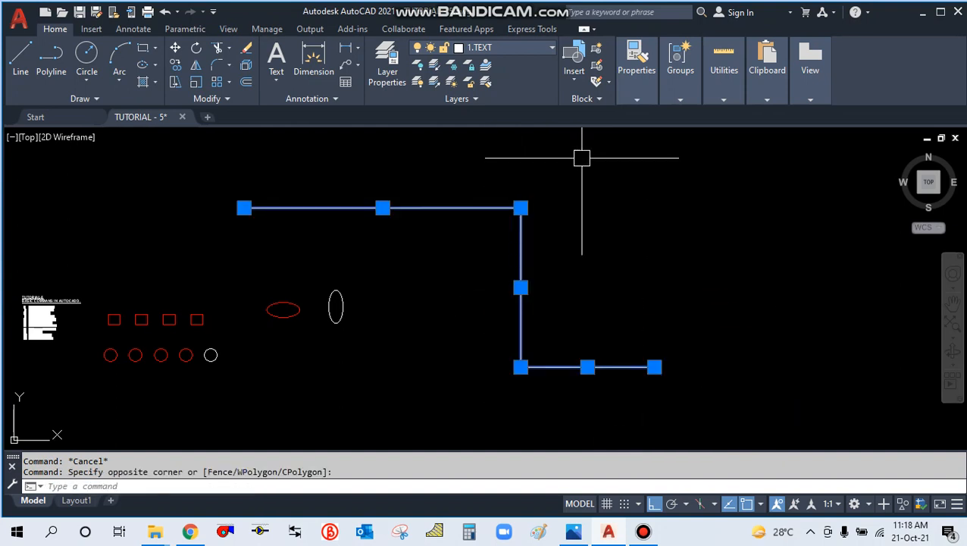
click(637, 70)
mouse_move(681, 70)
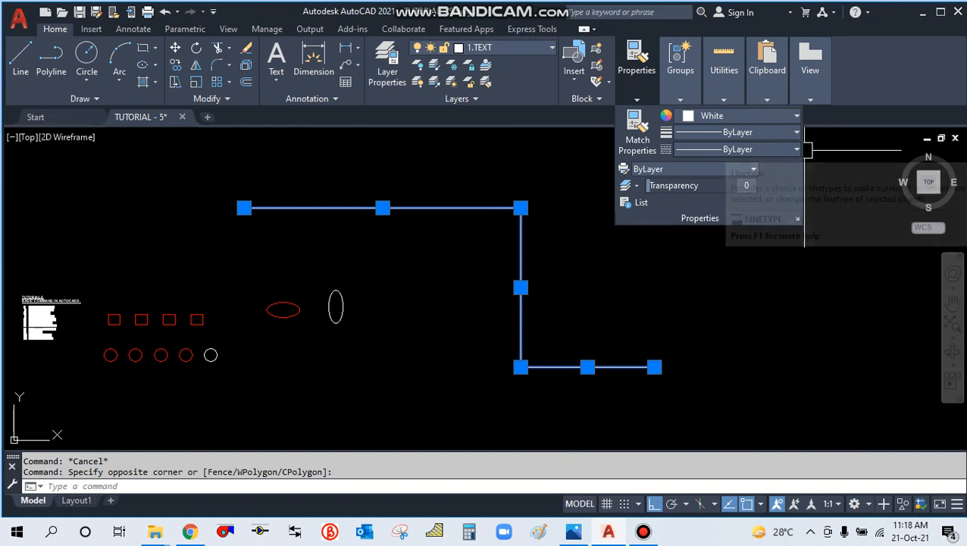
click(796, 149)
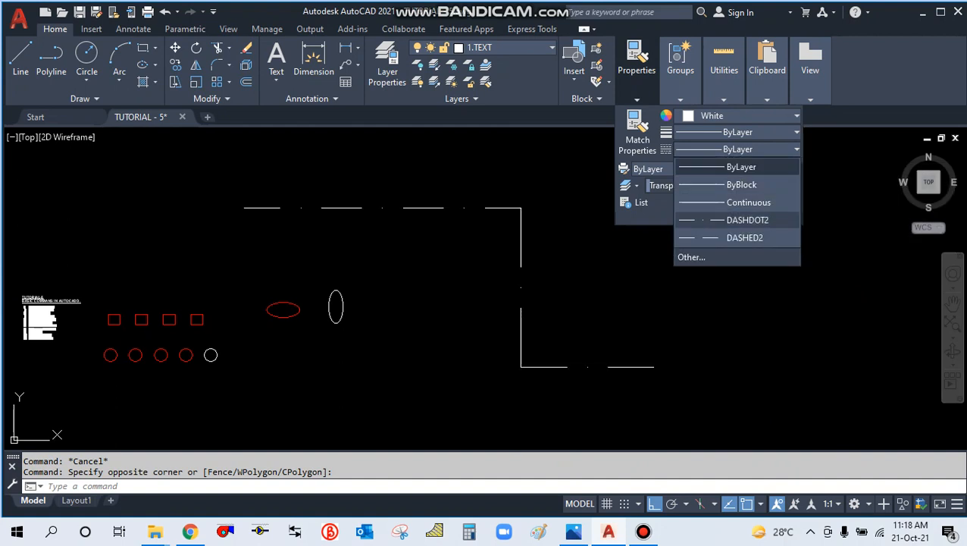
click(748, 220)
key(Escape)
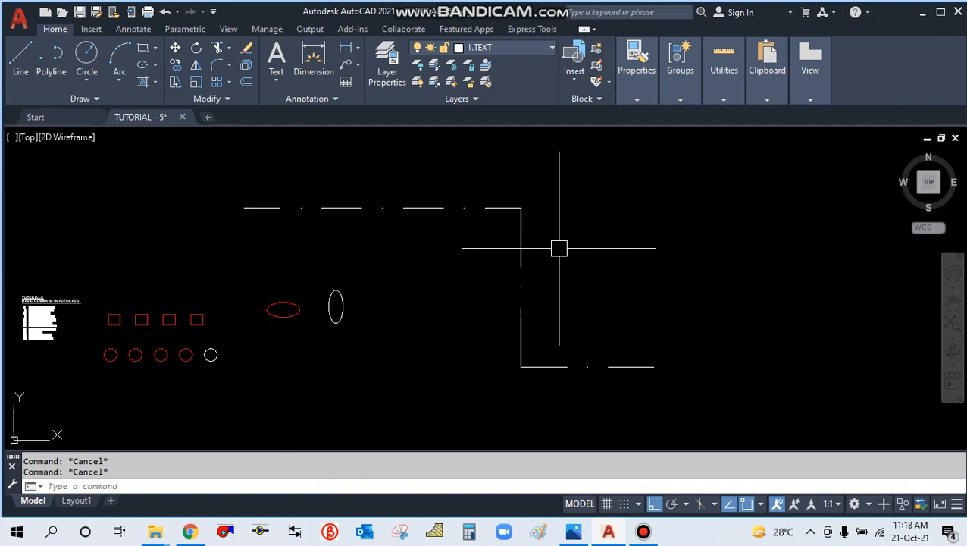
Set the global linetype scale factor to 50 with LTSCALE and inspect the dash pattern on the vertical segment
text(lts)
key(Return)
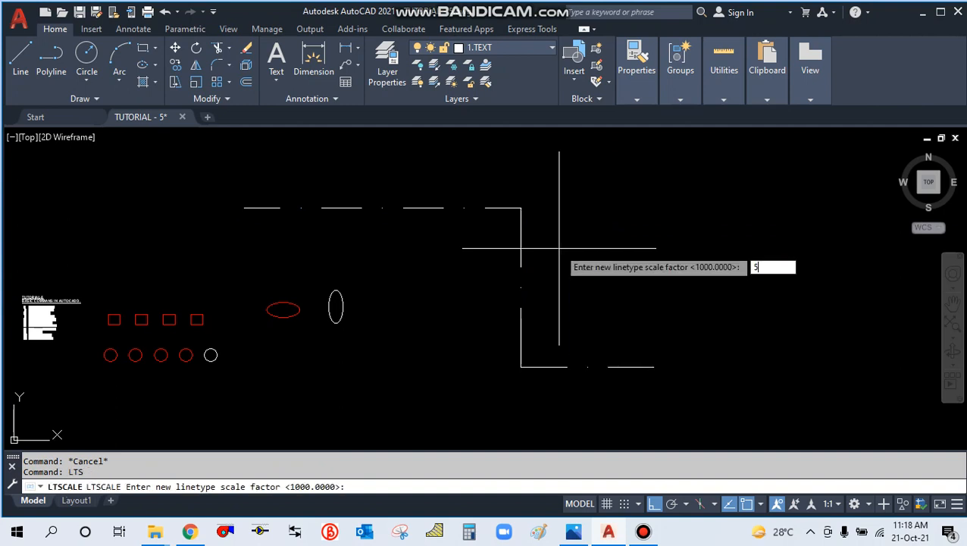
key(Return)
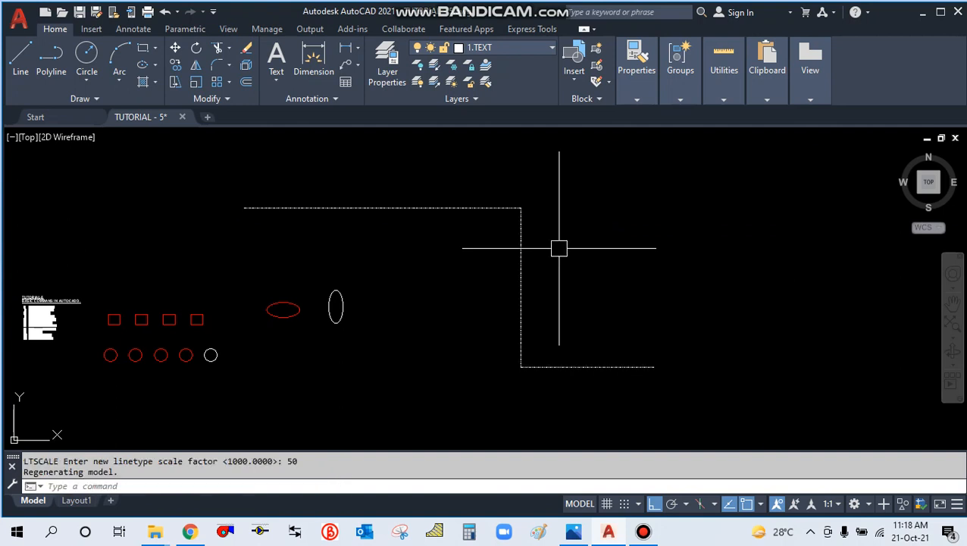
scroll(559, 248, up, 3)
scroll(527, 257, up, 1)
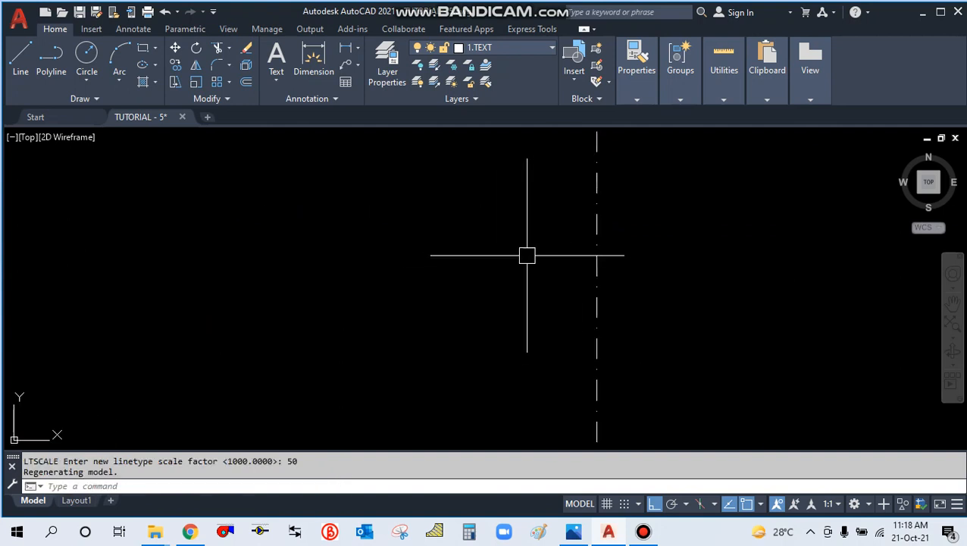
scroll(580, 279, down, 2)
scroll(583, 281, down, 4)
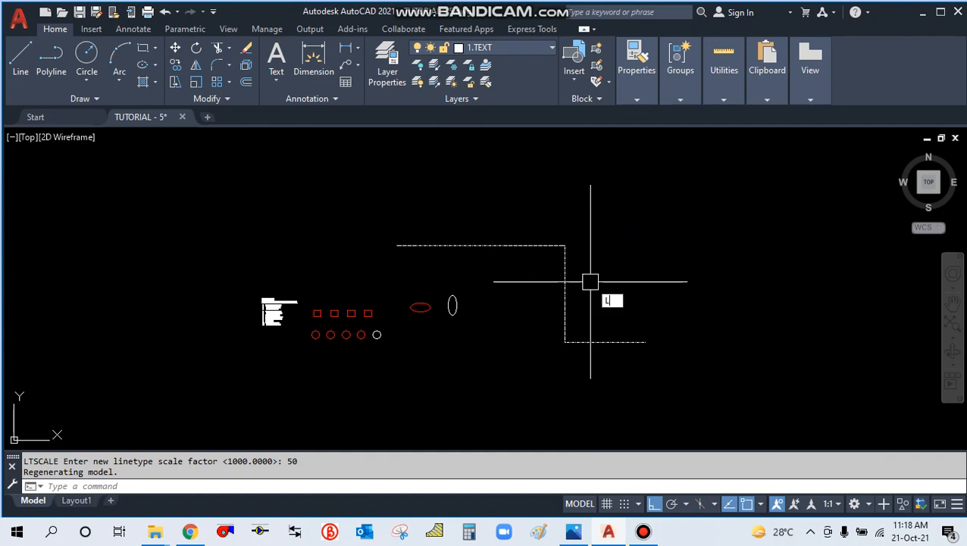
Set the global linetype scale factor to 100 and raise it to 300
key(Return)
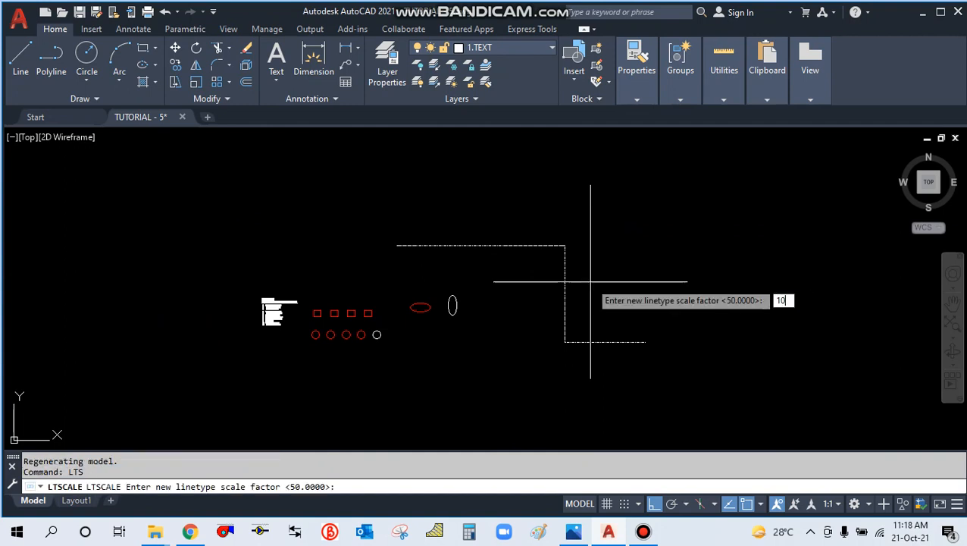
key(Return)
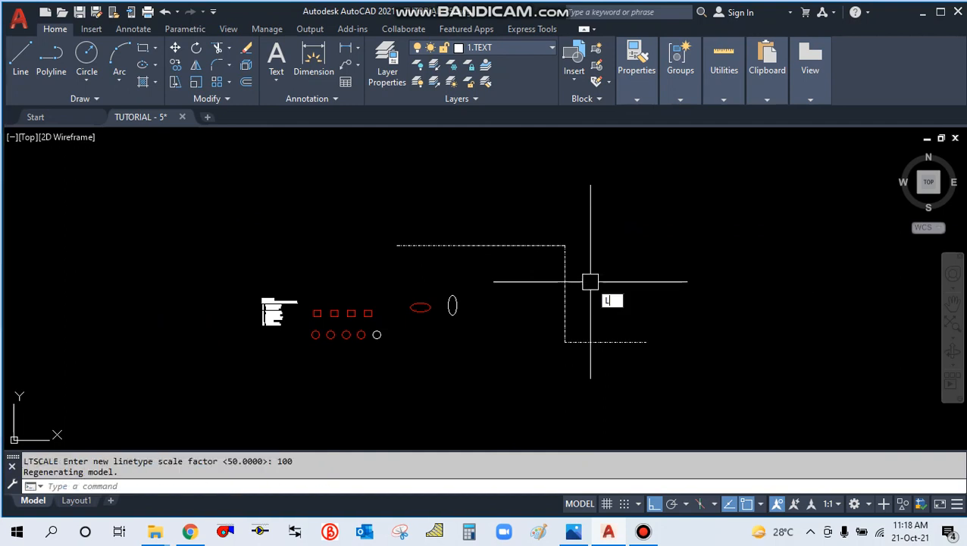
key(Return)
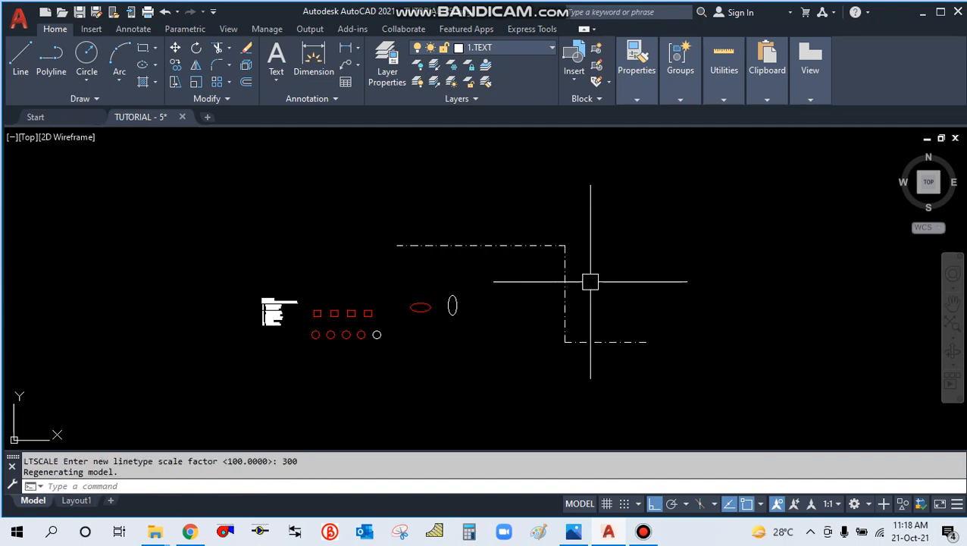
Set the global linetype scale factor to 500
scroll(585, 283, up, 2)
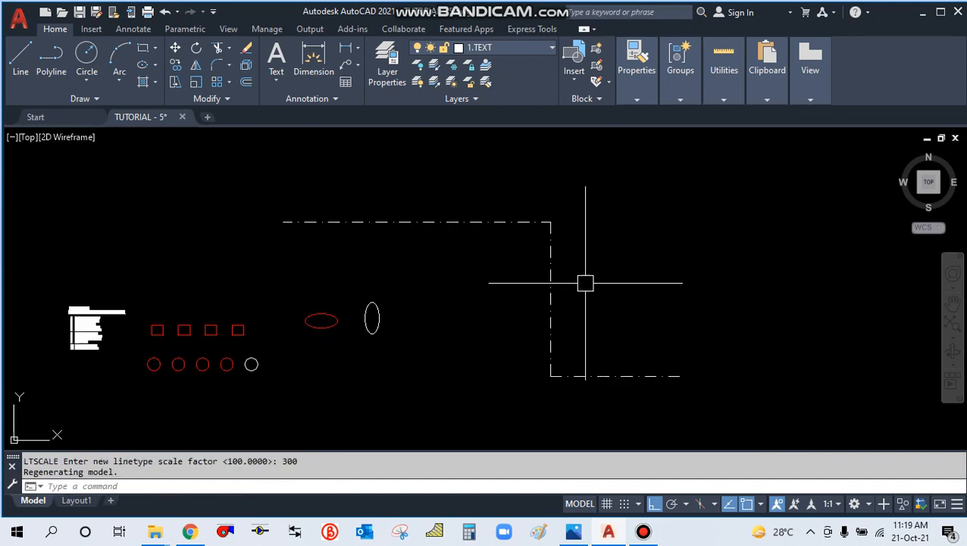
key(Return)
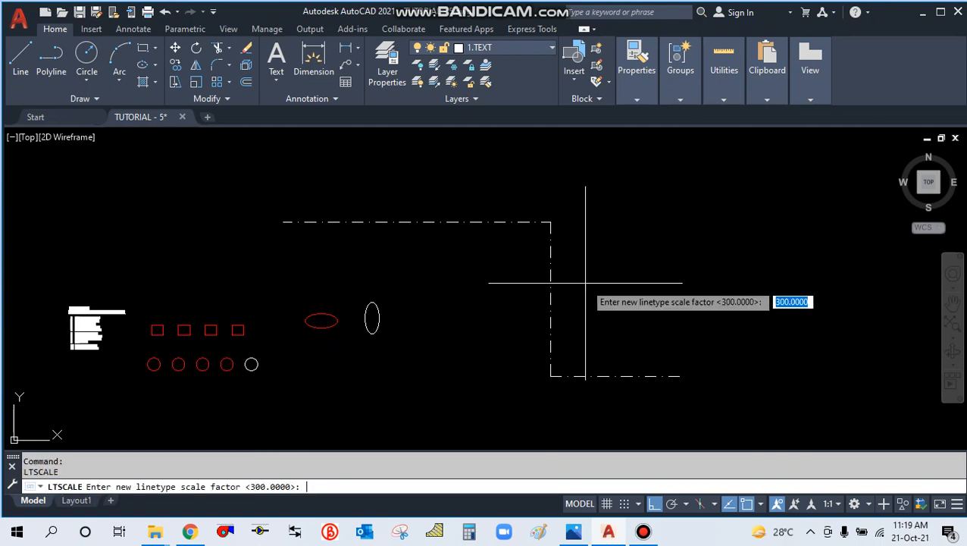
text(500)
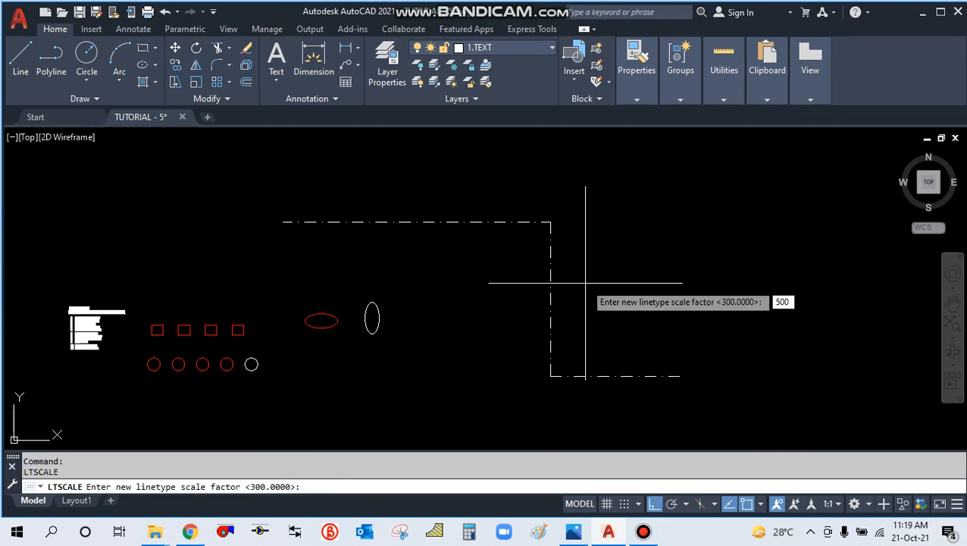
key(Return)
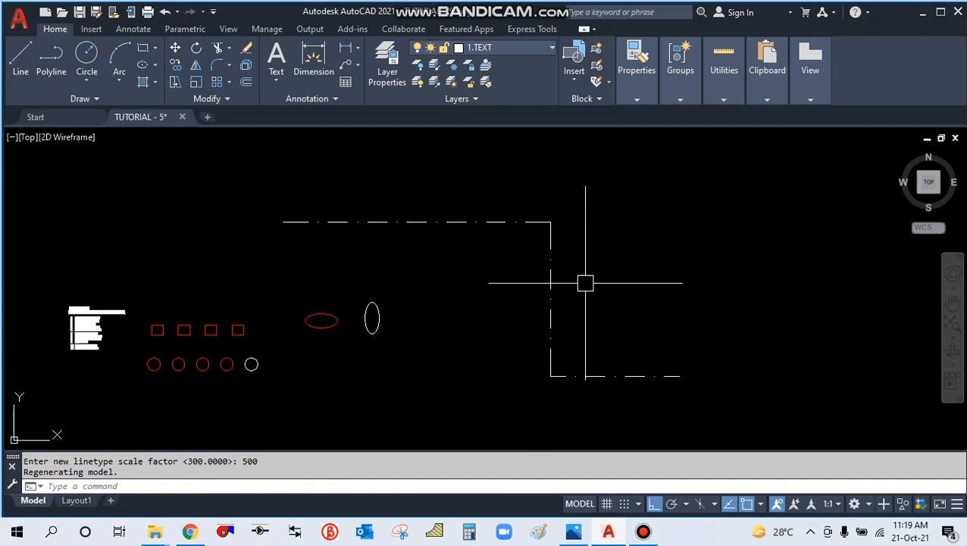
Set the global linetype scale factor back to 1000
key(Return)
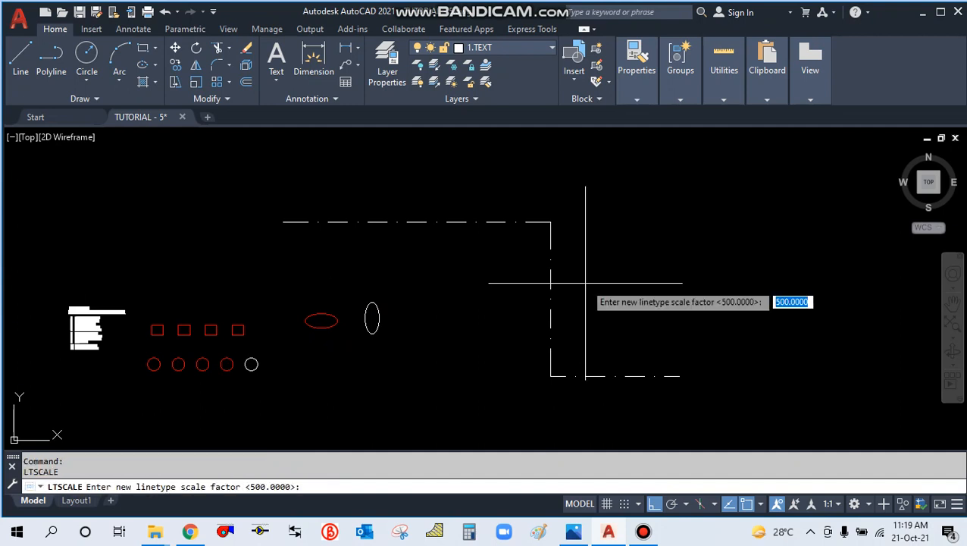
text(10)
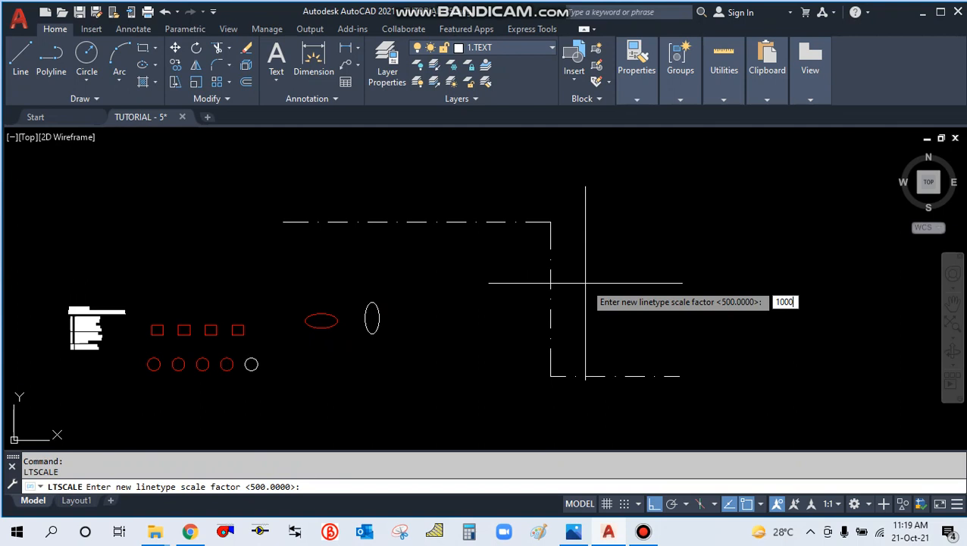
key(Return)
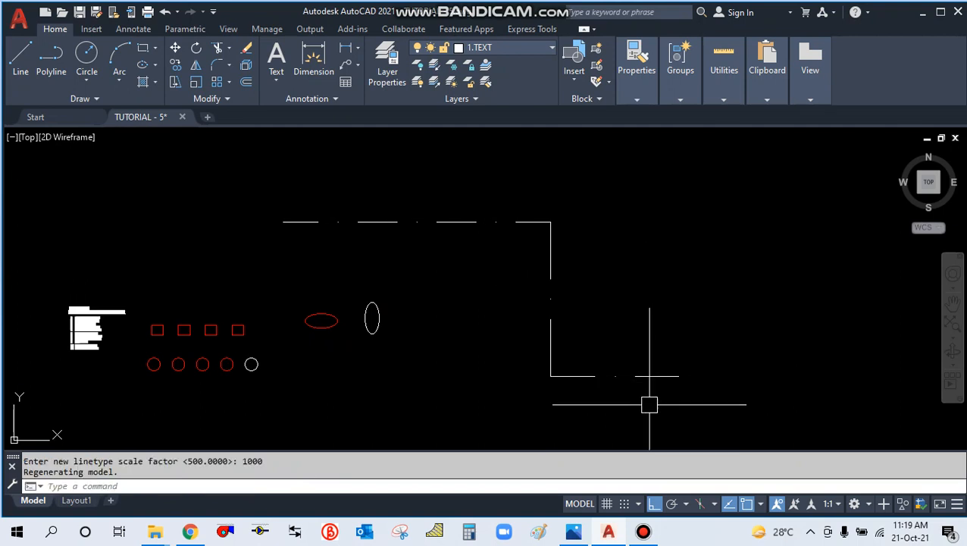
Open the full properties of the three dash-dot lines and enlarge the palette to show all property groups
click(684, 383)
click(479, 209)
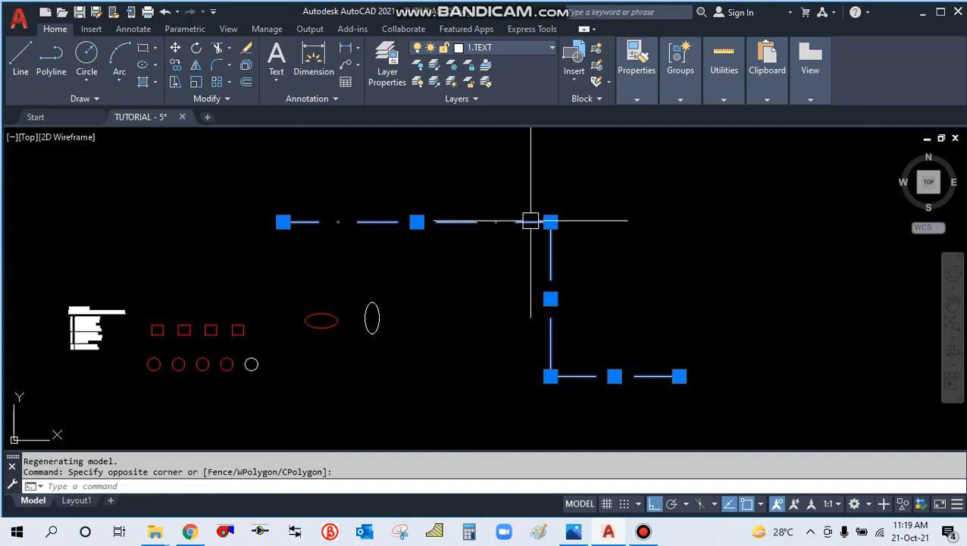
right_click(530, 222)
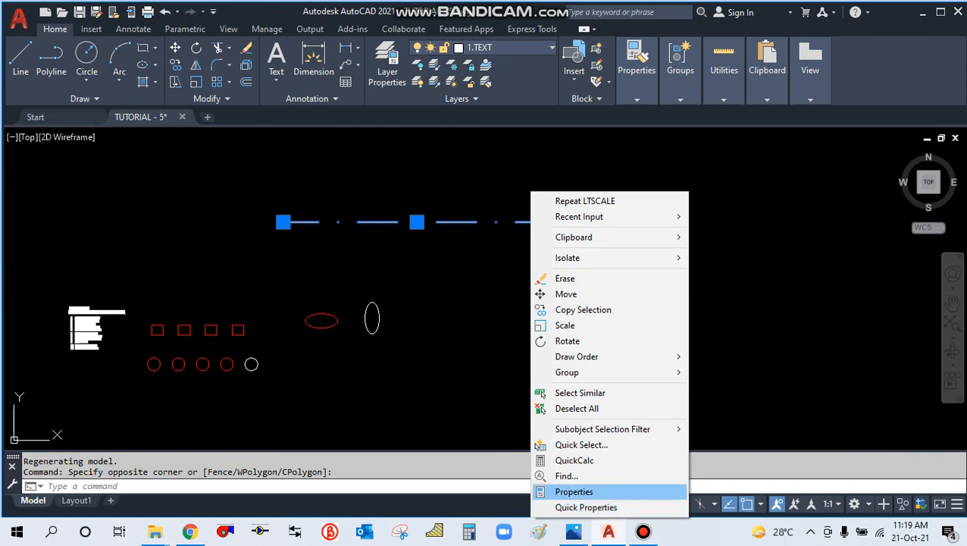
click(574, 491)
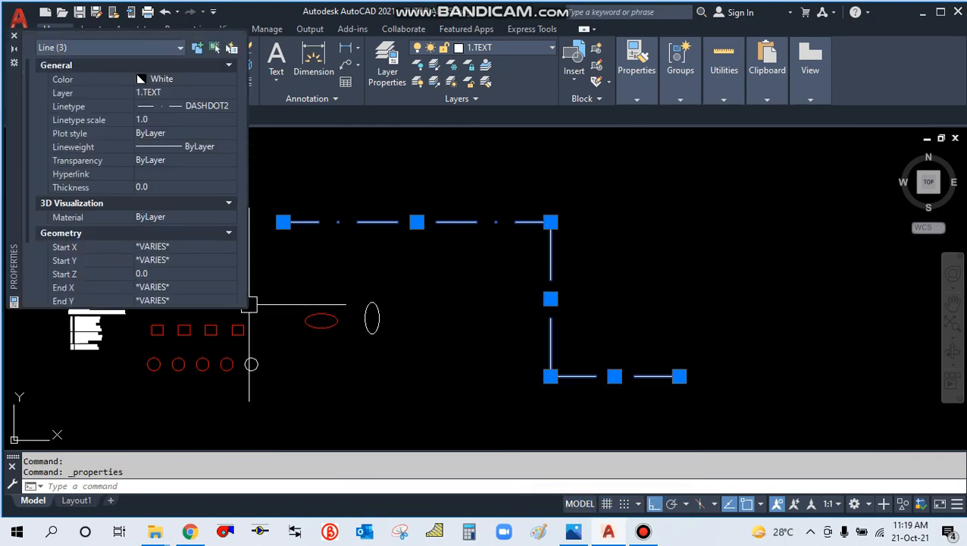
drag(248, 305, 276, 464)
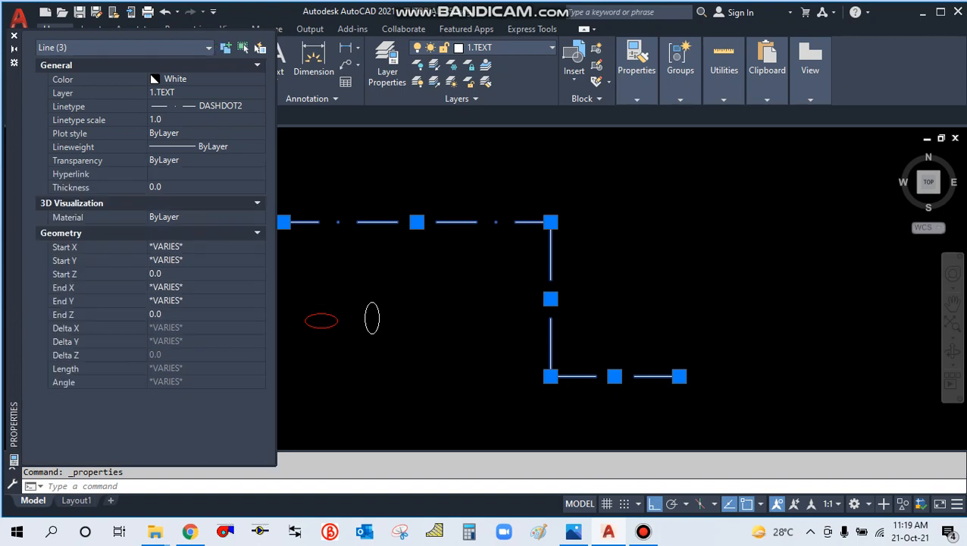
click(257, 202)
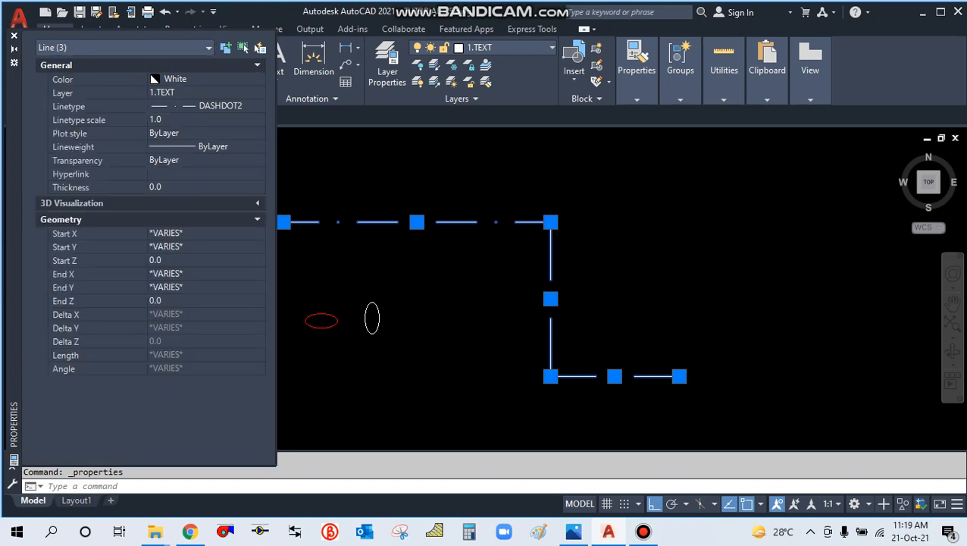
click(257, 203)
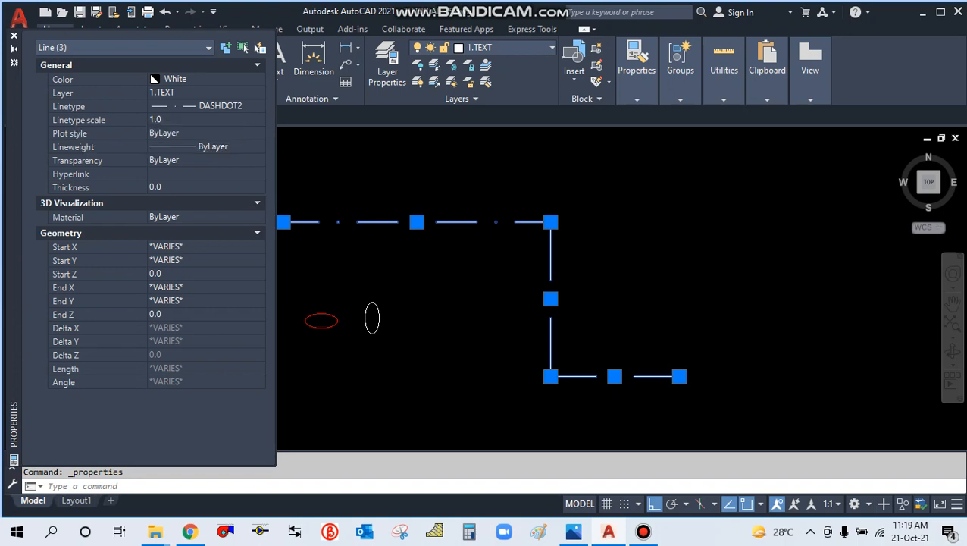
Set the object linetype scale of the three selected lines to 100
click(197, 119)
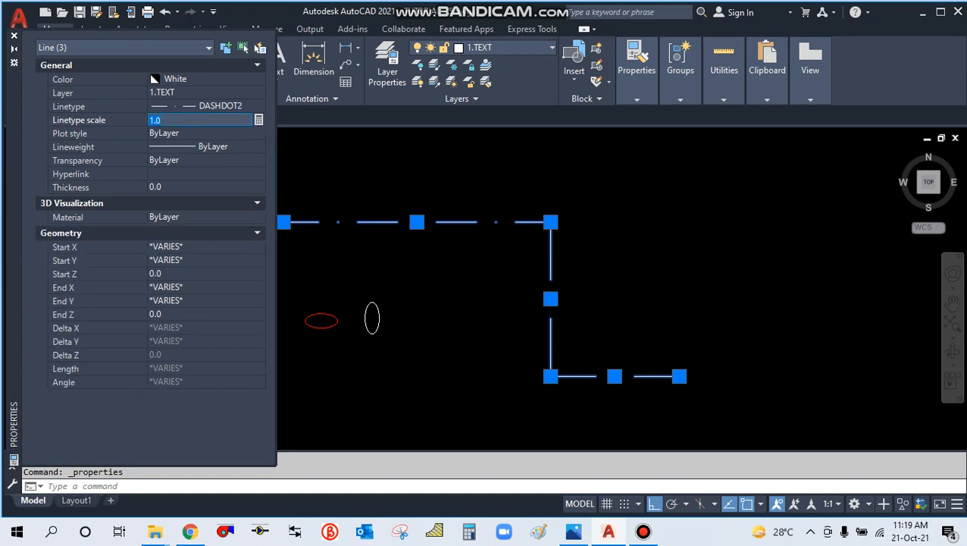
key(Return)
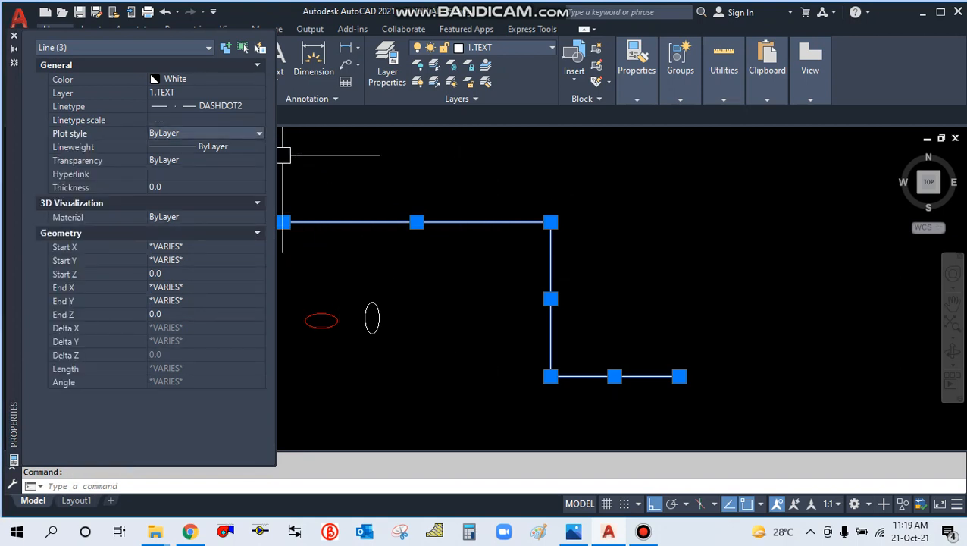
click(157, 119)
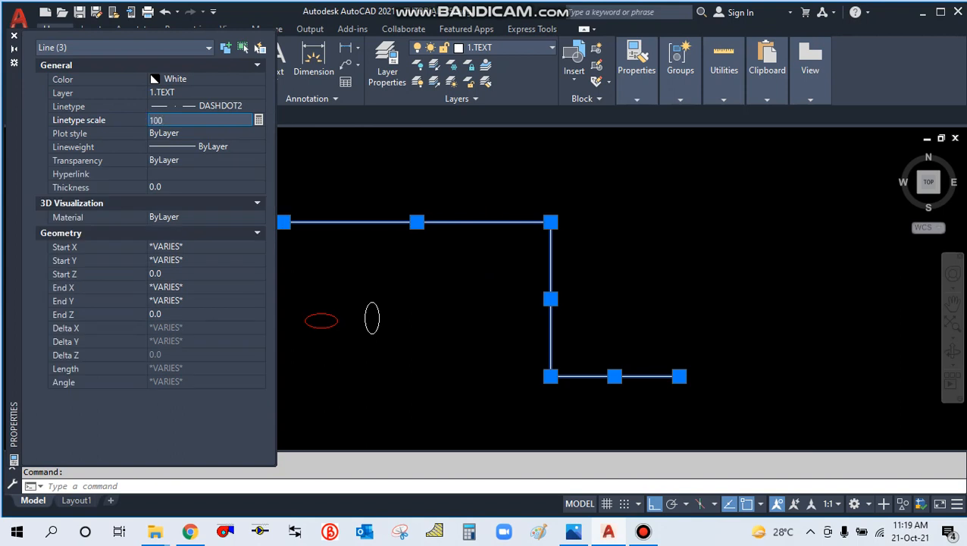
key(Return)
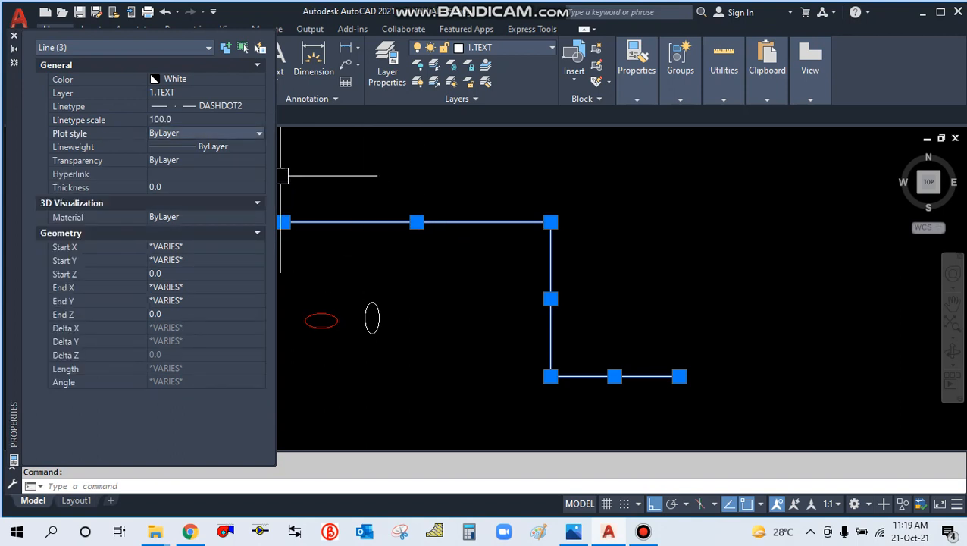
Set the object linetype scale of the three lines to 400, close their properties and clear the selection
click(167, 120)
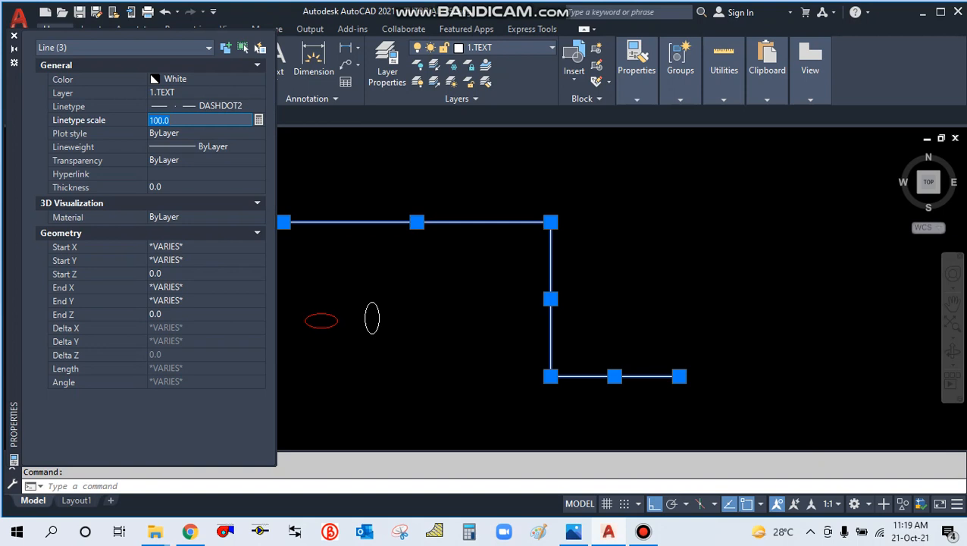
key(Return)
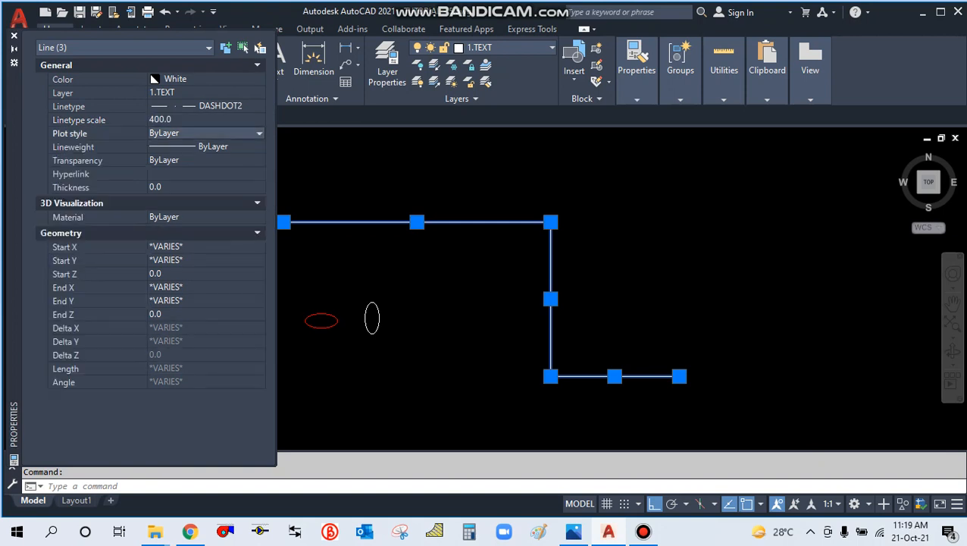
key(ctrl+1)
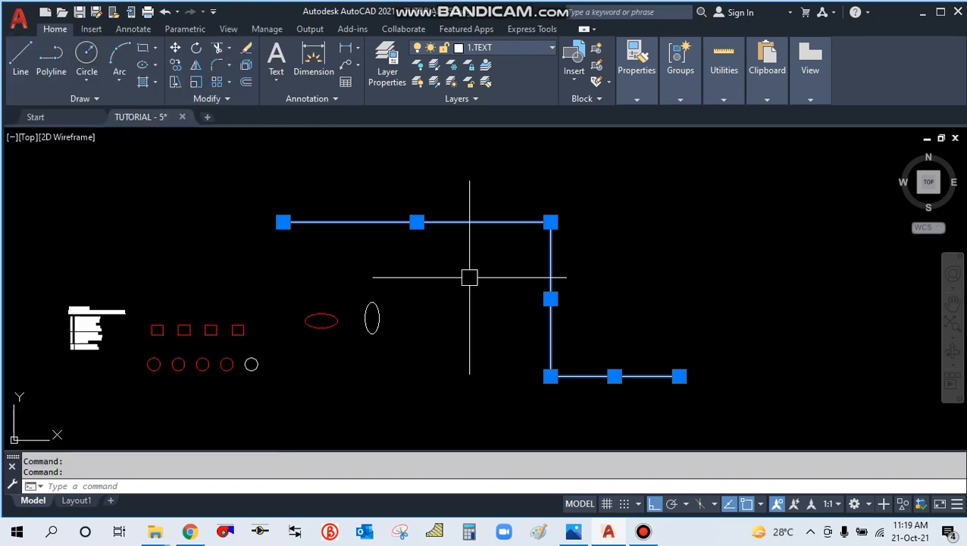
key(Escape)
scroll(524, 222, up, 5)
click(524, 225)
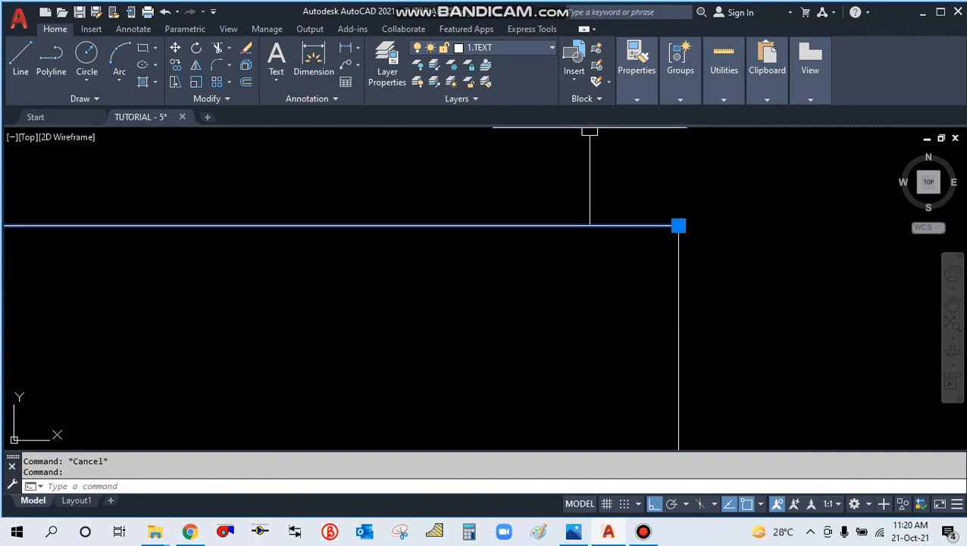
click(637, 70)
key(Escape)
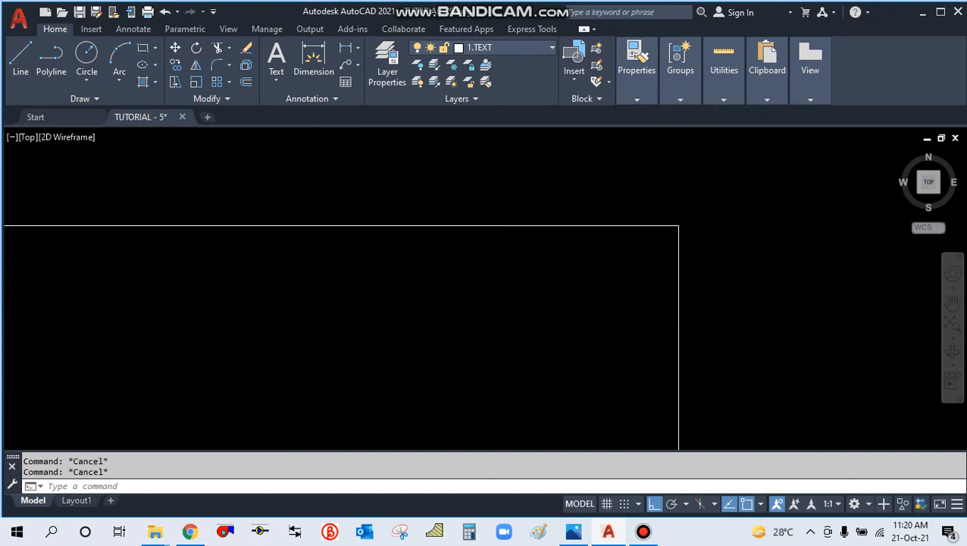
scroll(524, 237, down, 5)
click(527, 246)
key(Escape)
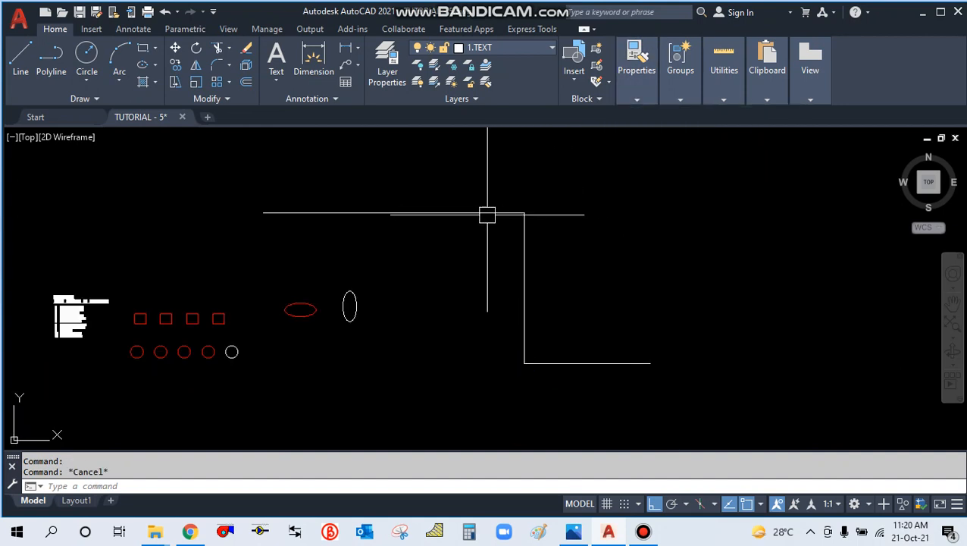
Set the object linetype scale of the upper horizontal dash-dot line to 200 in its properties
click(486, 212)
right_click(486, 211)
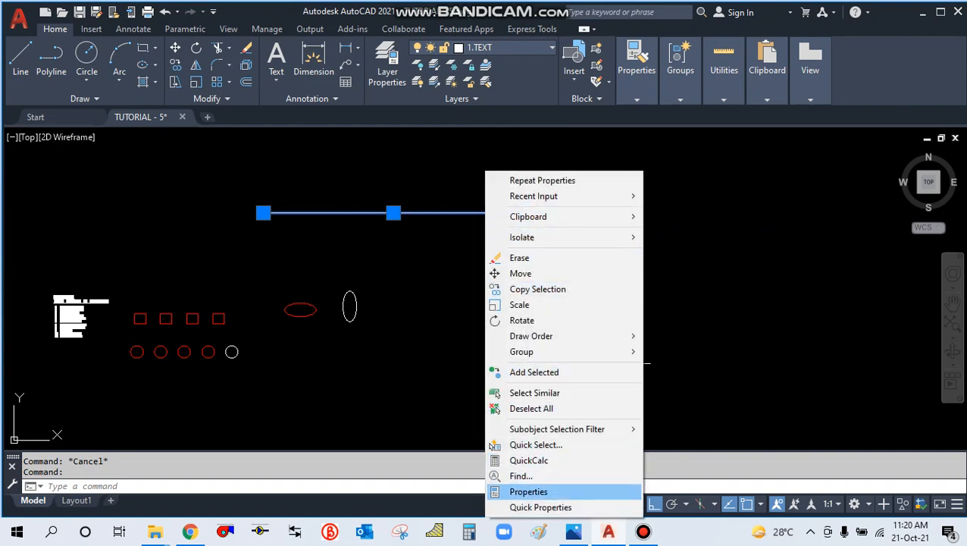
click(528, 491)
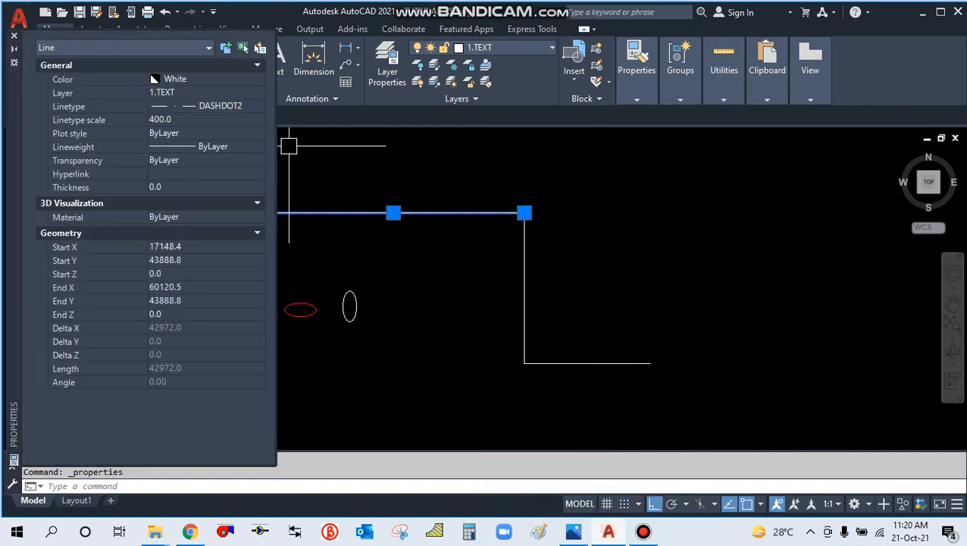
click(190, 119)
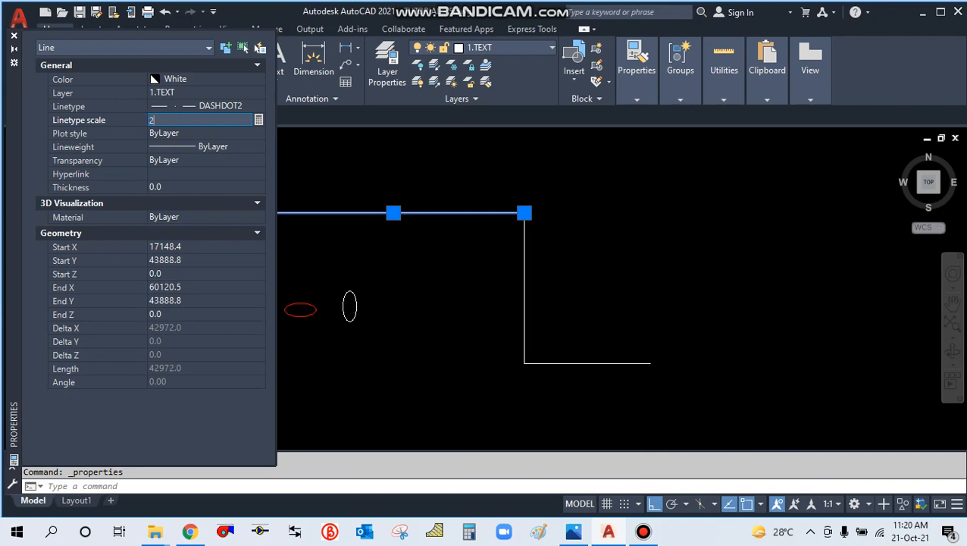
text(200)
key(Tab)
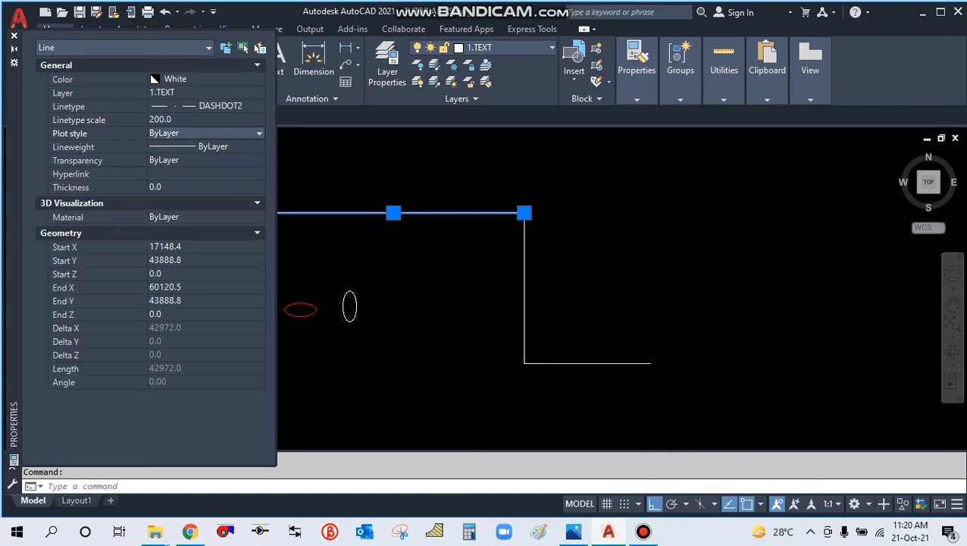
Review the linetypes available for the selected line, close its properties and clear the selection
click(205, 106)
click(259, 106)
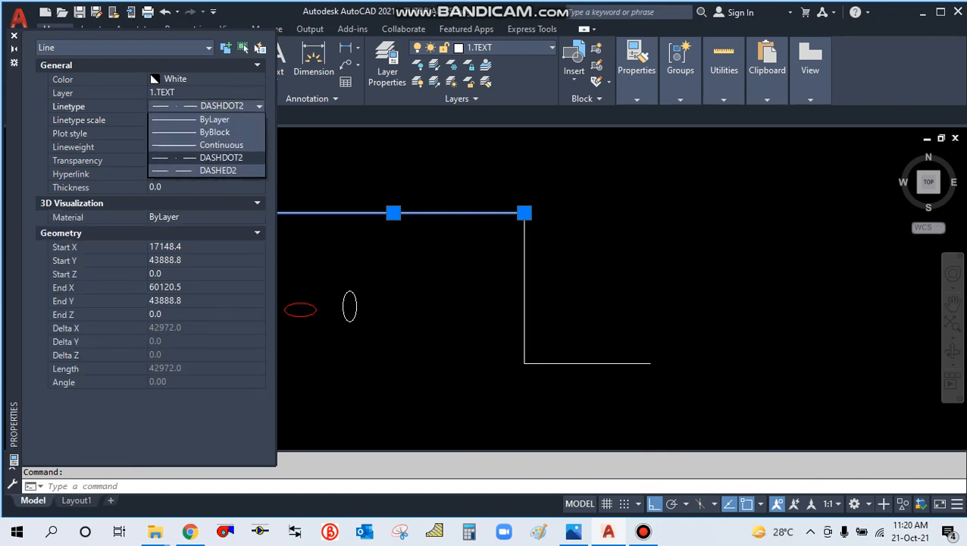
key(Escape)
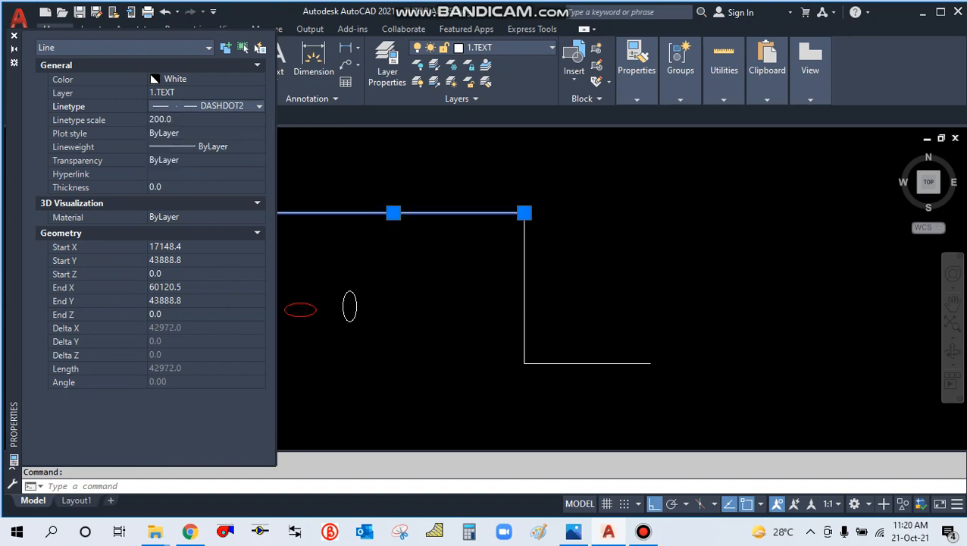
key(ctrl+1)
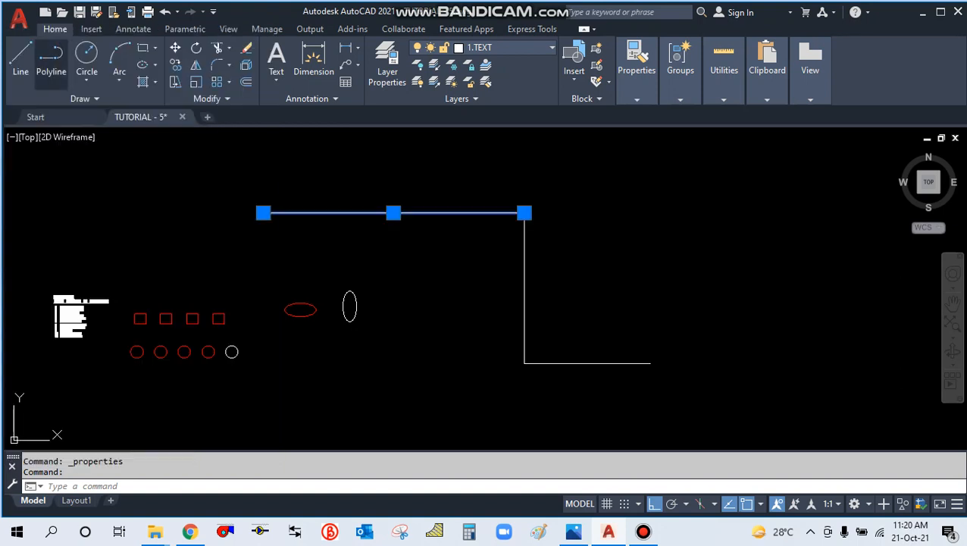
key(Escape)
Set the global linetype scale factor to 400
scroll(382, 213, down, 1)
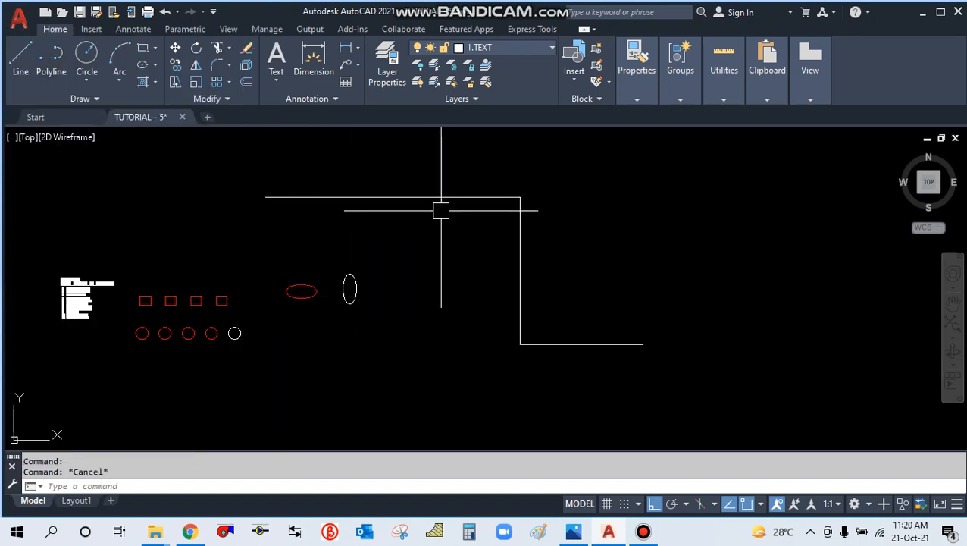
text(LTS)
key(Return)
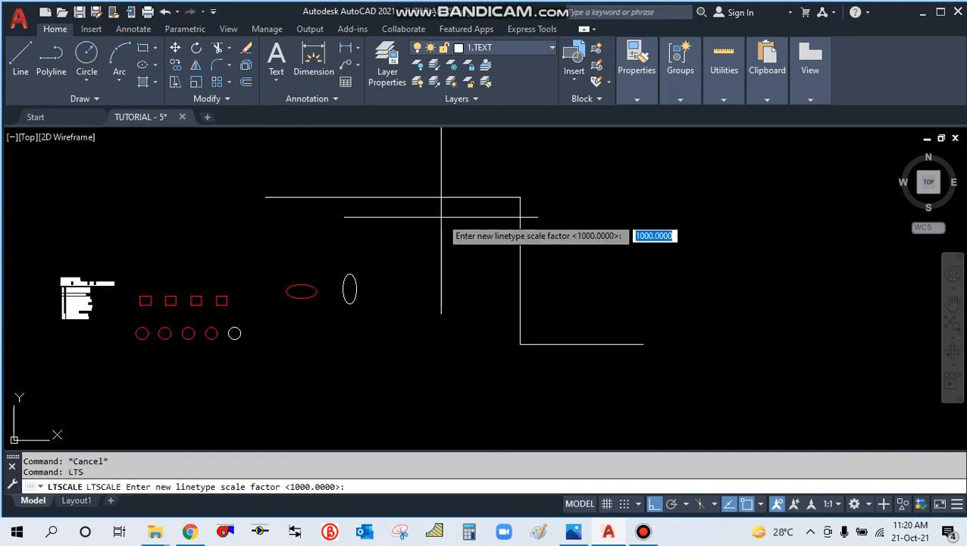
text(400)
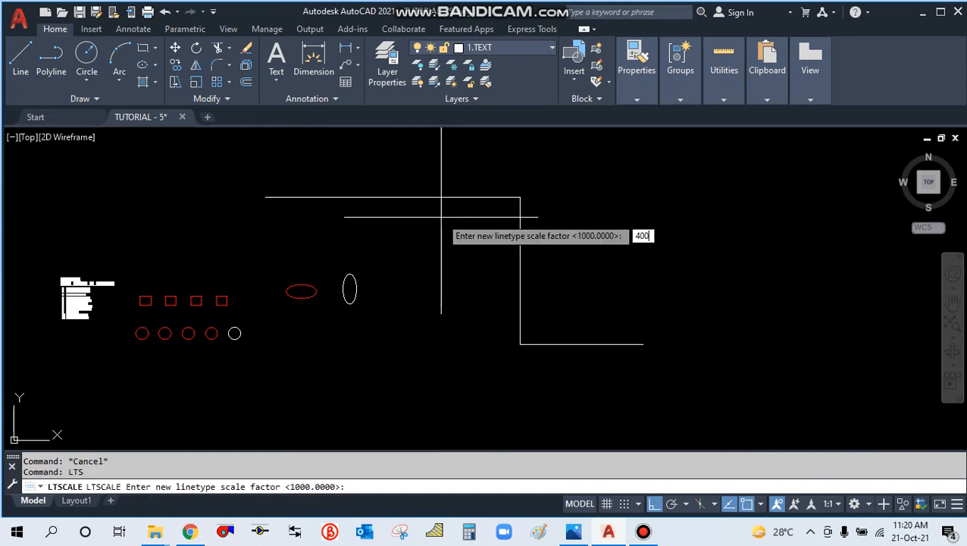
key(Return)
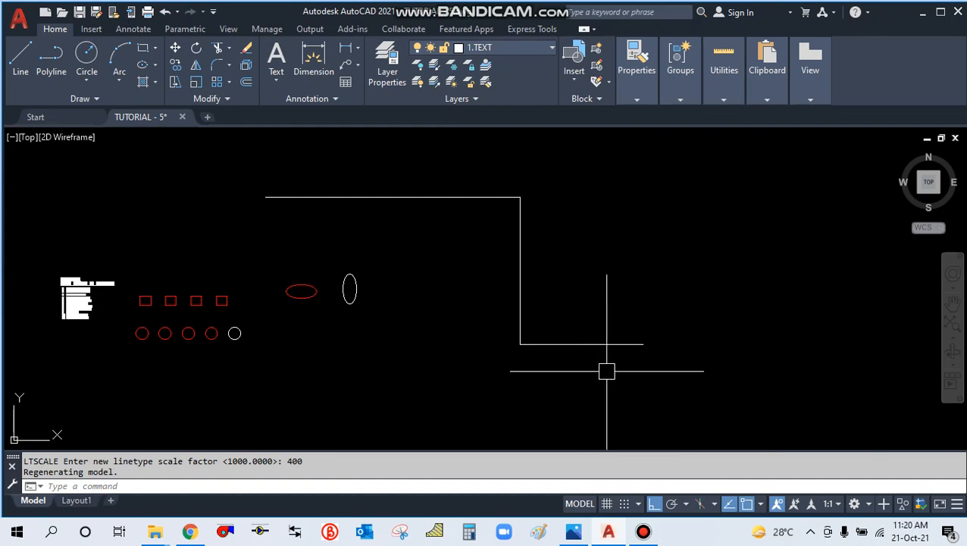
Erase the three connected dash-dot lines drawn beside the ellipses
click(669, 366)
click(488, 205)
text(e)
key(Return)
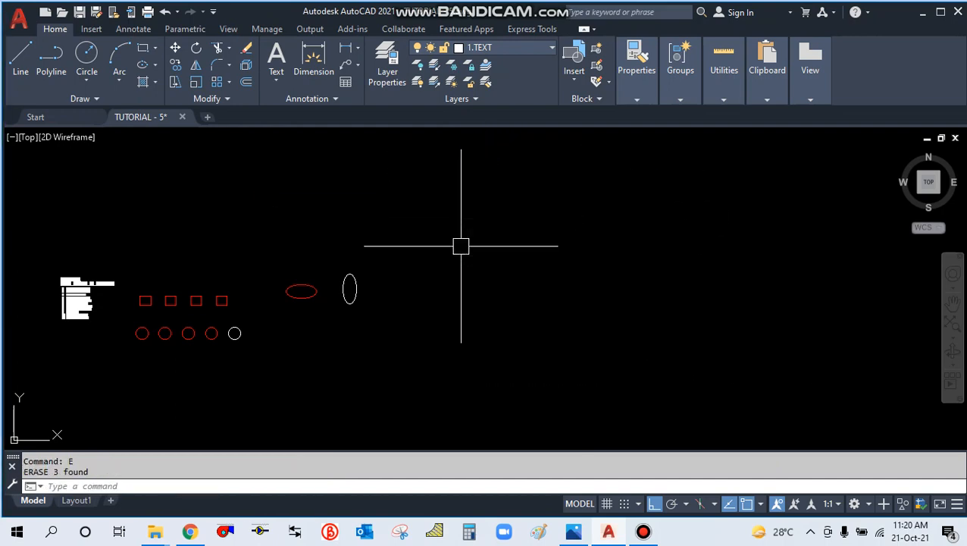
key(Escape)
Examine the TUTORIAL-5 list of basic commands for the next command to demonstrate
scroll(53, 316, up, 3)
scroll(53, 279, up, 4)
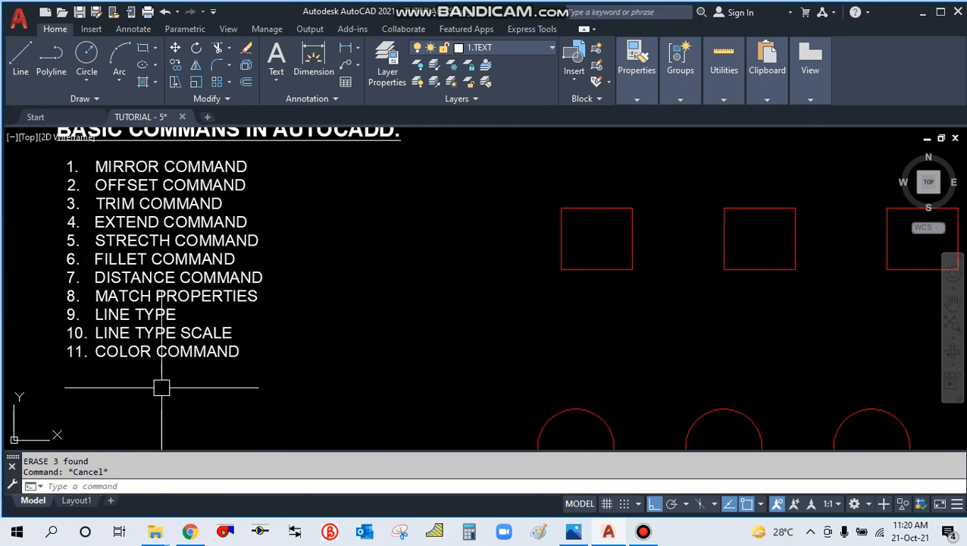
scroll(152, 300, down, 5)
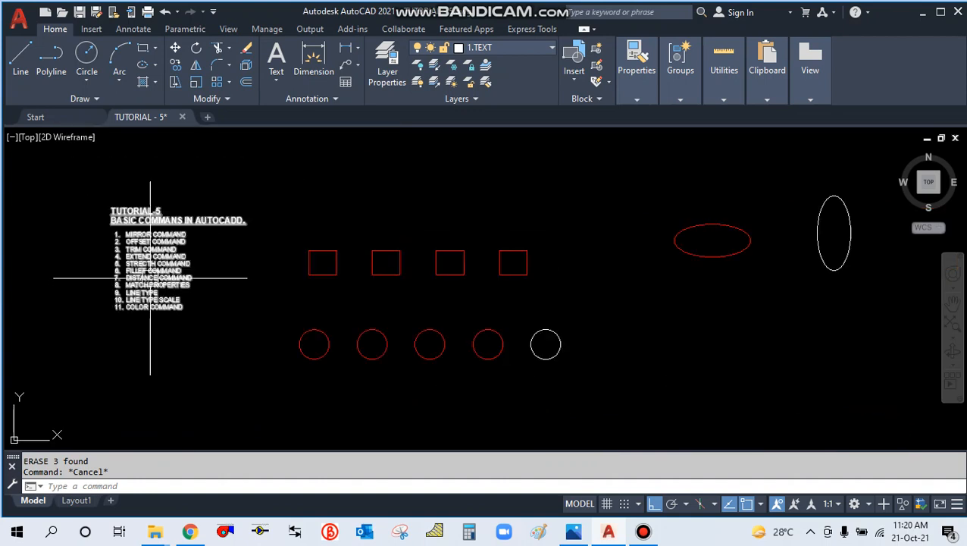
scroll(134, 329, up, 5)
scroll(164, 323, down, 4)
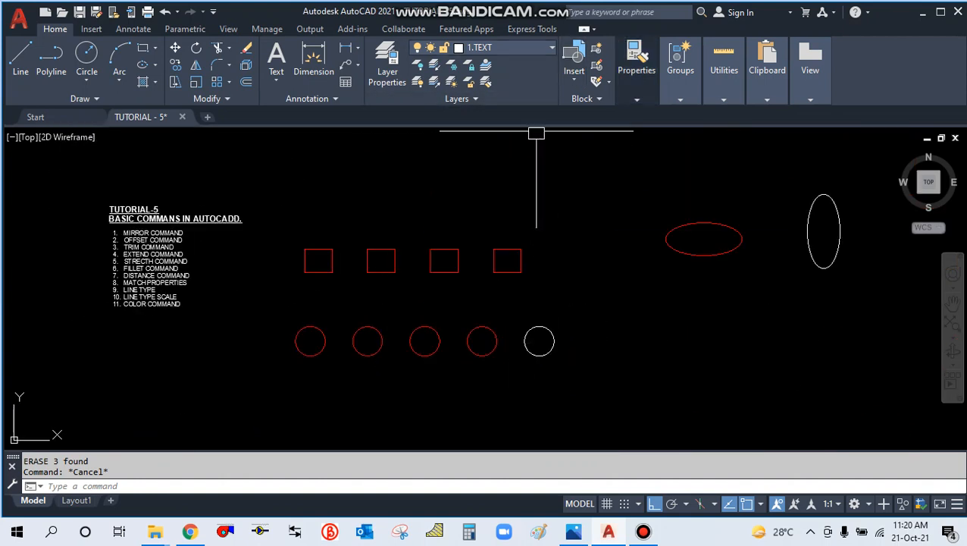
click(637, 70)
key(Escape)
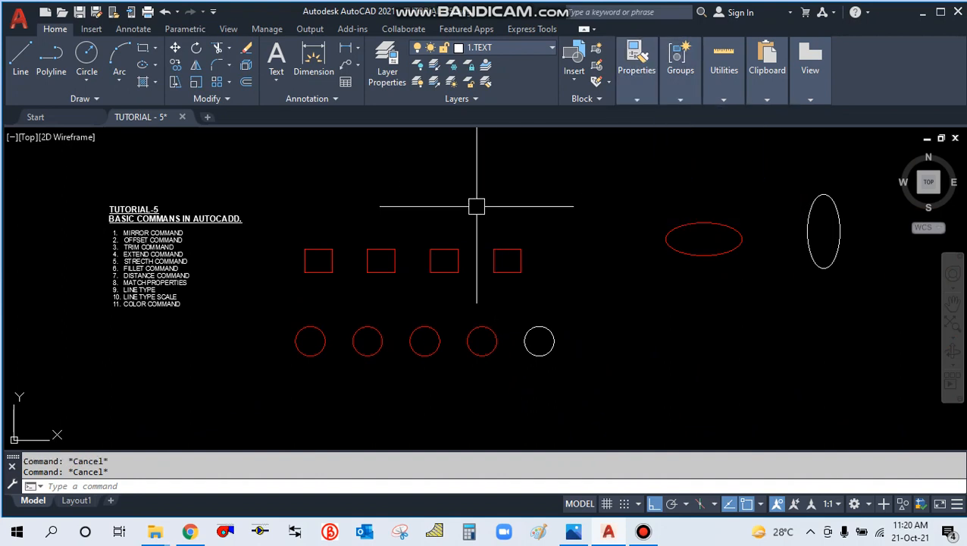
scroll(497, 250, down, 2)
scroll(501, 251, up, 2)
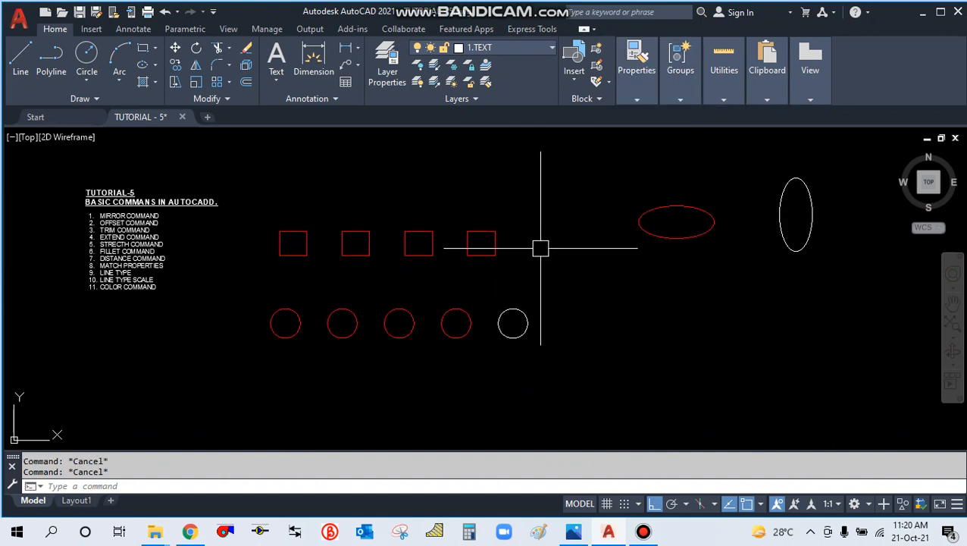
Set the current drawing color for new objects to blue with the Color command
text(COL)
key(Return)
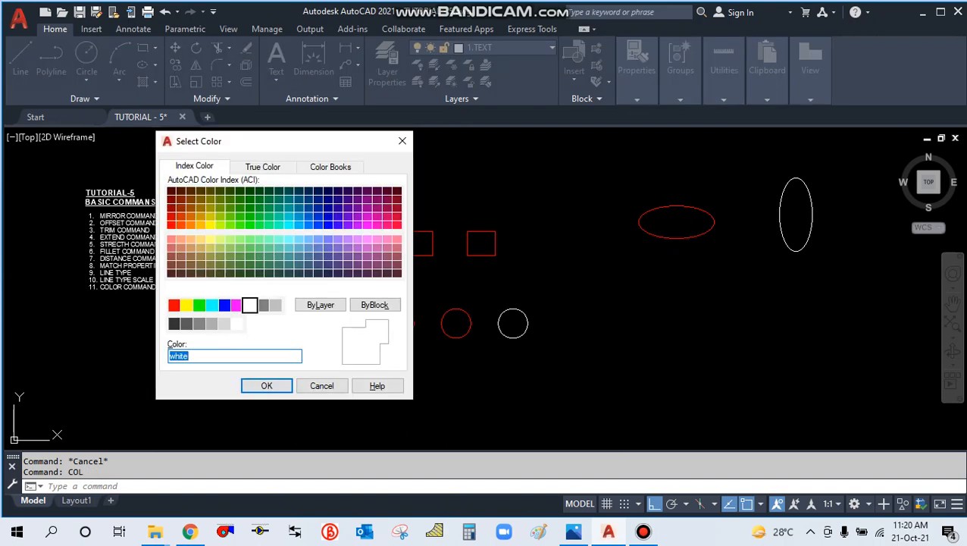
click(224, 305)
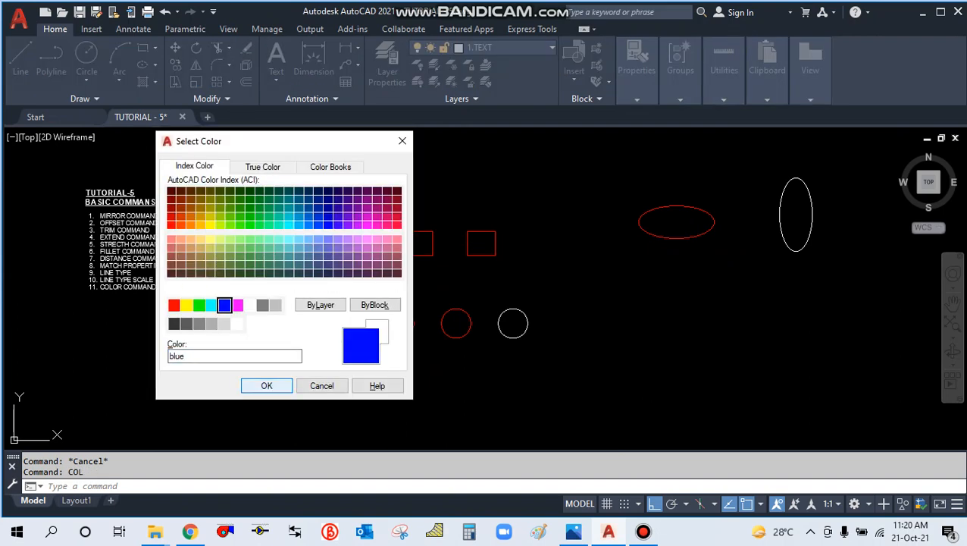
click(266, 385)
Draw a stepped chain of six connected horizontal and vertical lines below the row of circles
text(l)
key(Return)
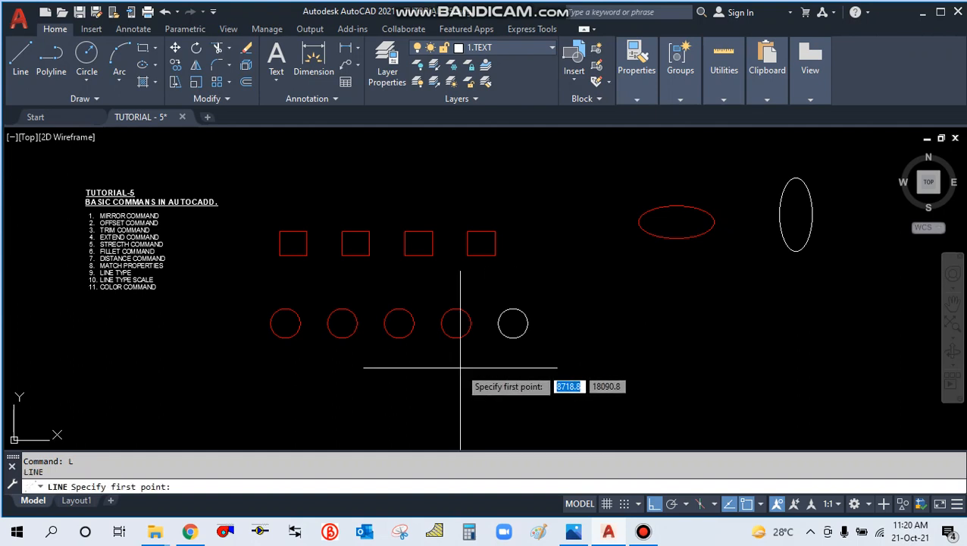
click(441, 390)
click(569, 390)
click(569, 334)
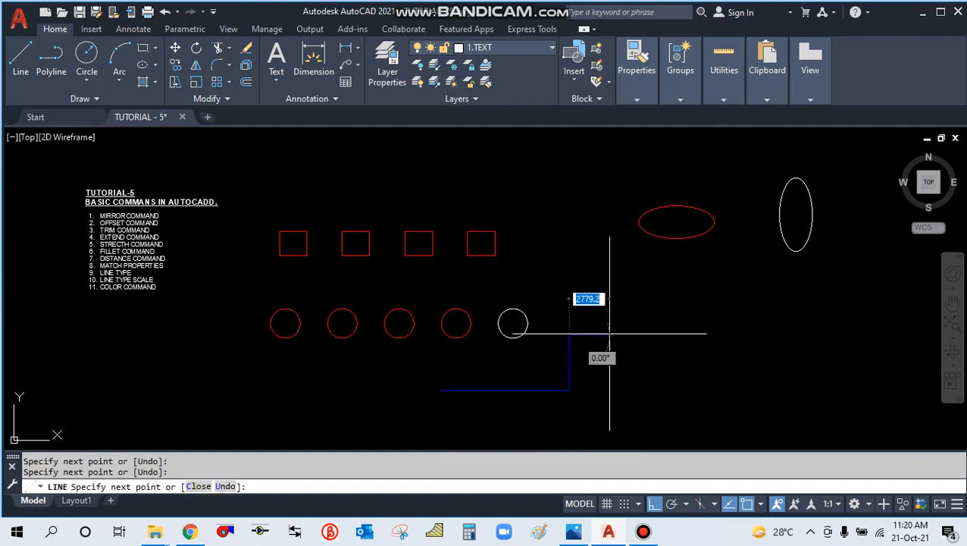
click(617, 334)
click(616, 387)
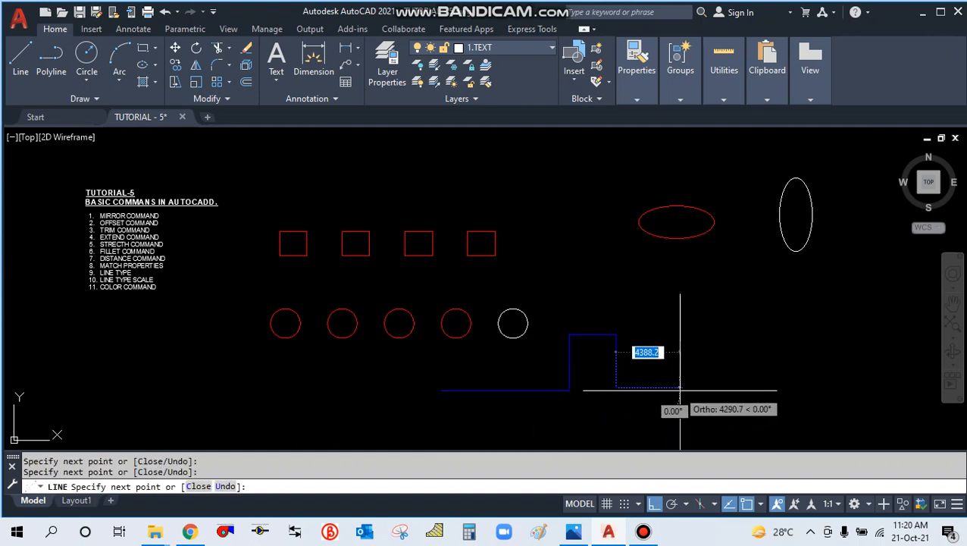
click(679, 326)
key(Escape)
Set the current drawing color for new objects to yellow with the Color command
scroll(430, 293, down, 4)
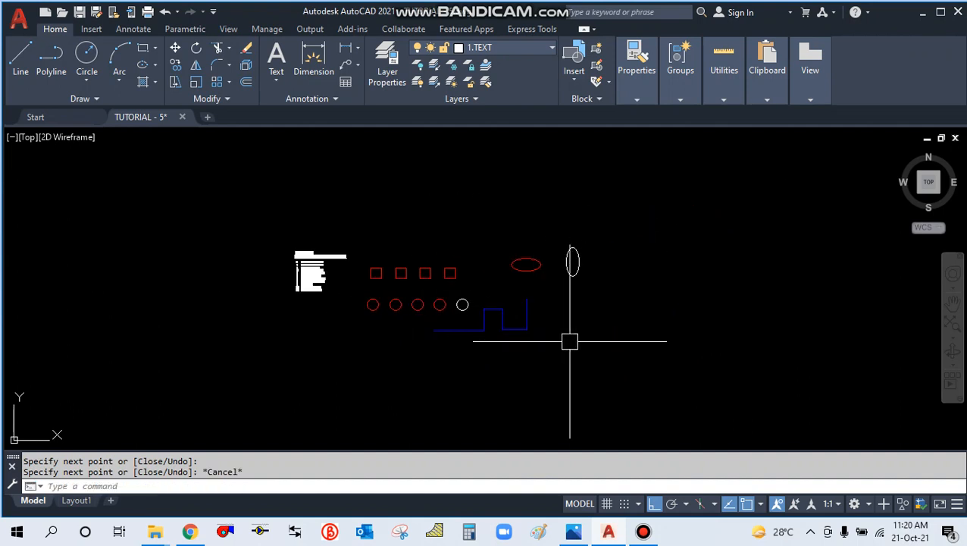
text(col)
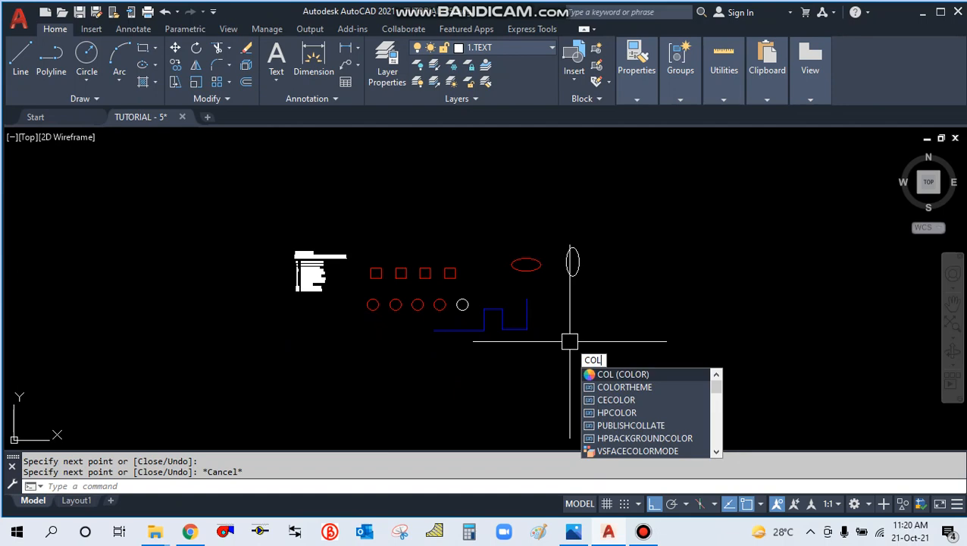
key(Return)
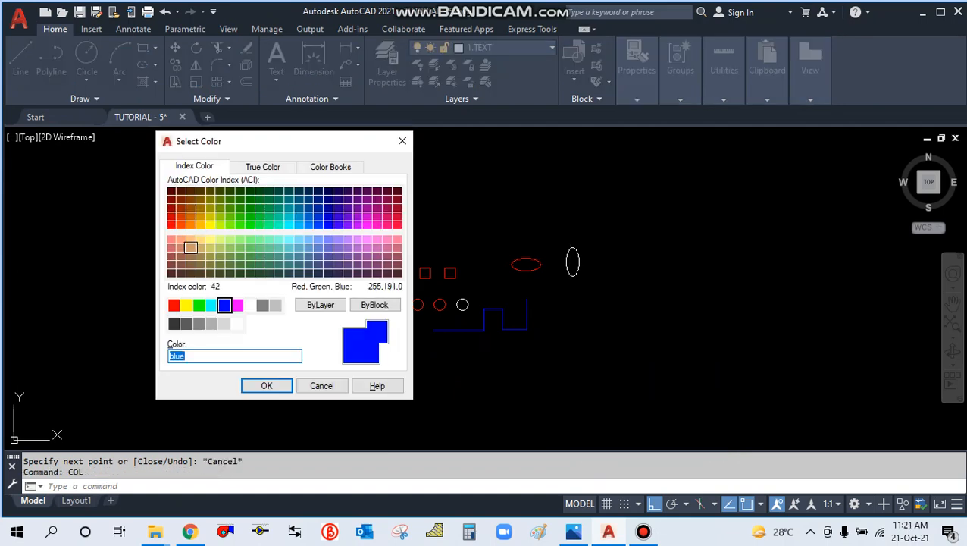
click(185, 305)
click(266, 386)
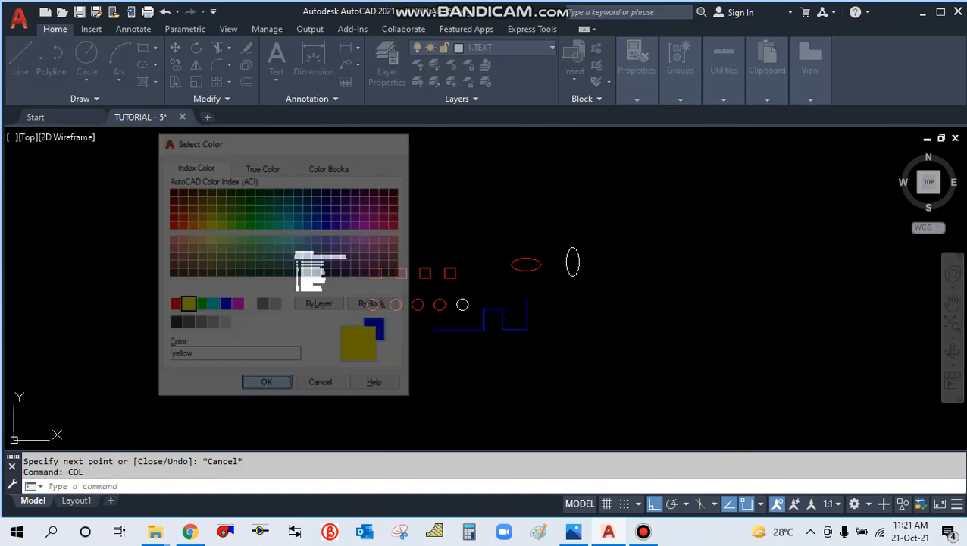
Draw a chain of five connected vertical and horizontal lines in the empty area beyond the white ellipse
text(l)
key(Return)
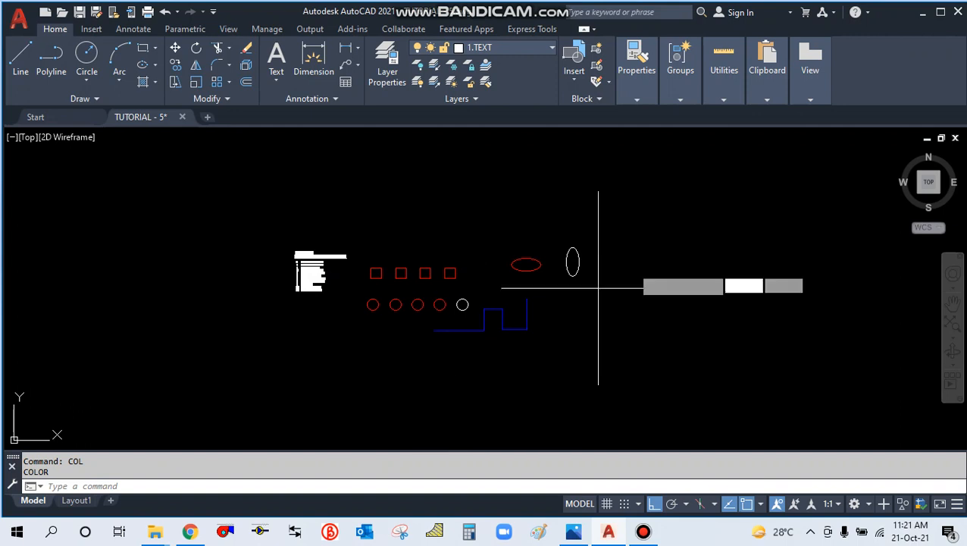
click(644, 212)
click(644, 325)
click(702, 326)
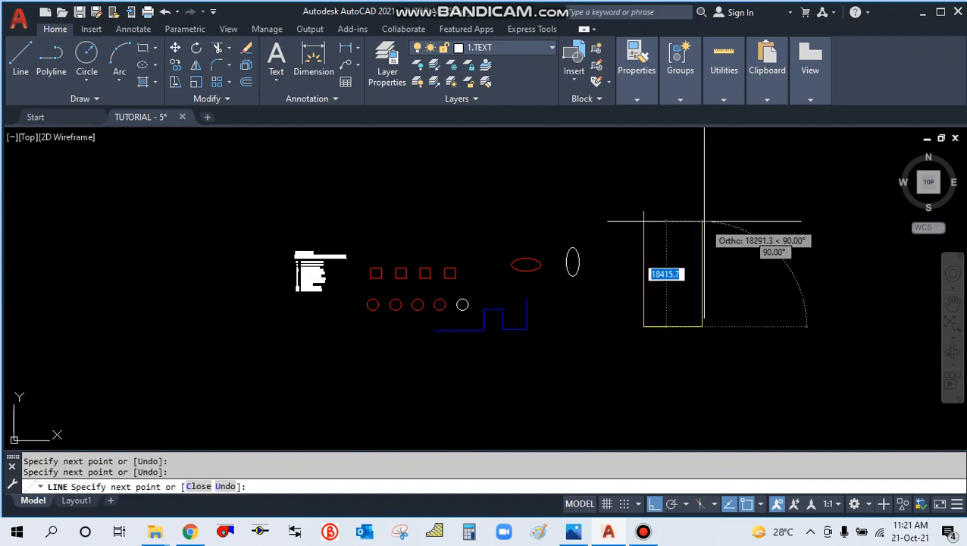
click(701, 224)
click(738, 222)
click(737, 327)
key(Escape)
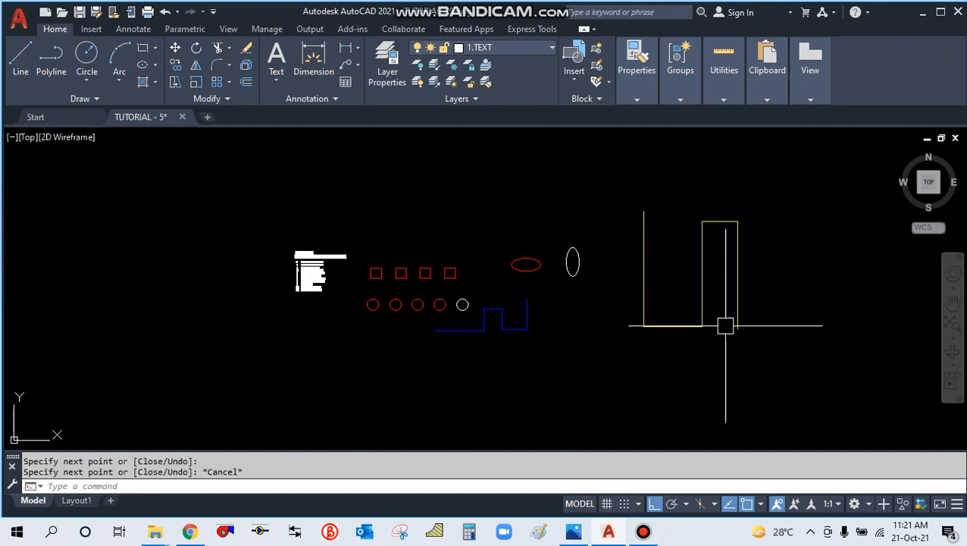
Change the color of the middle vertical line in the yellow chain to Blue and clear the selection
click(702, 225)
mouse_move(680, 64)
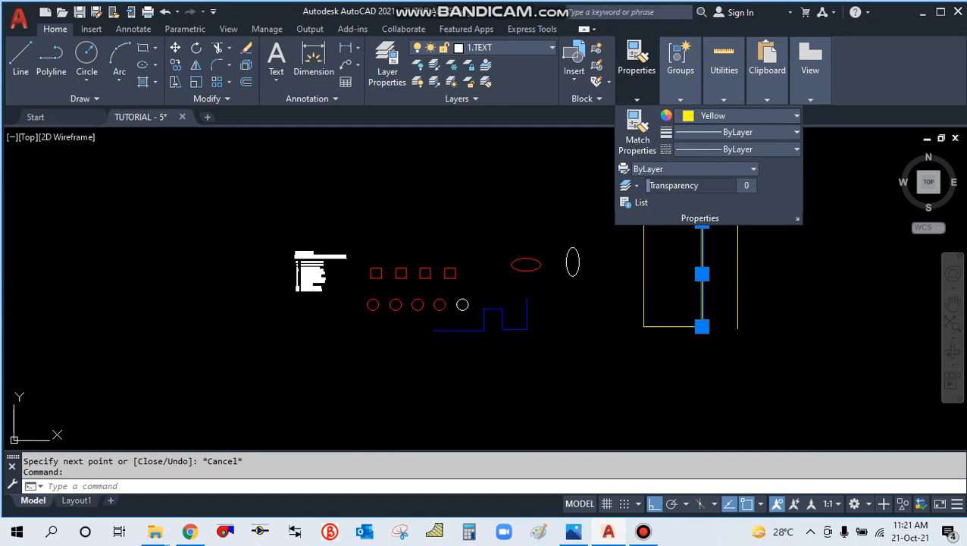
click(742, 115)
click(741, 260)
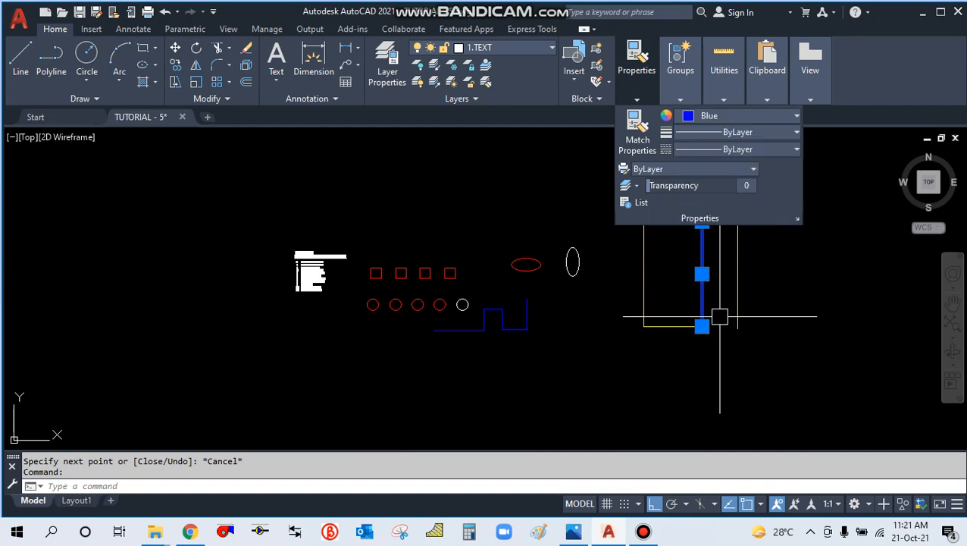
key(Escape)
key(Escape)
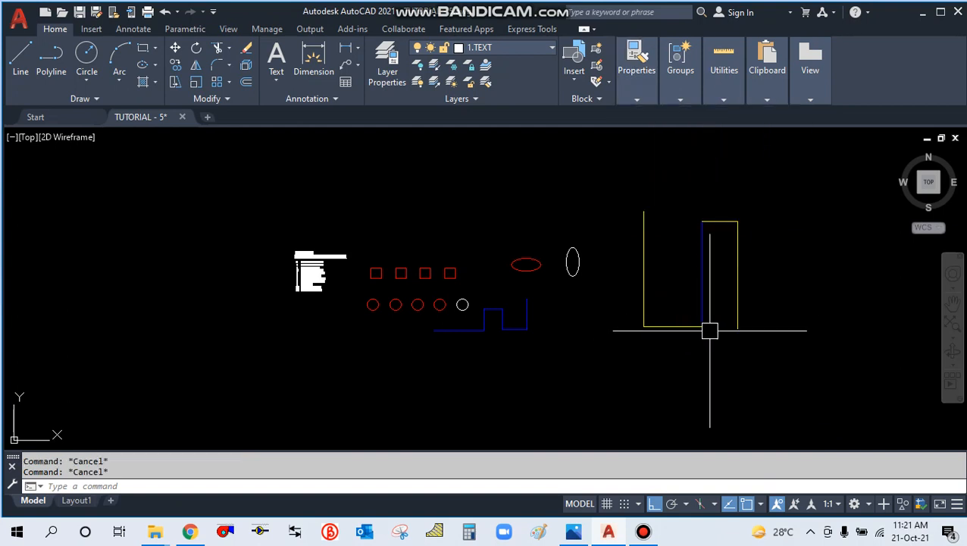
Change the color of the last vertical line in the yellow chain to magenta and clear the selection
click(738, 284)
mouse_move(637, 70)
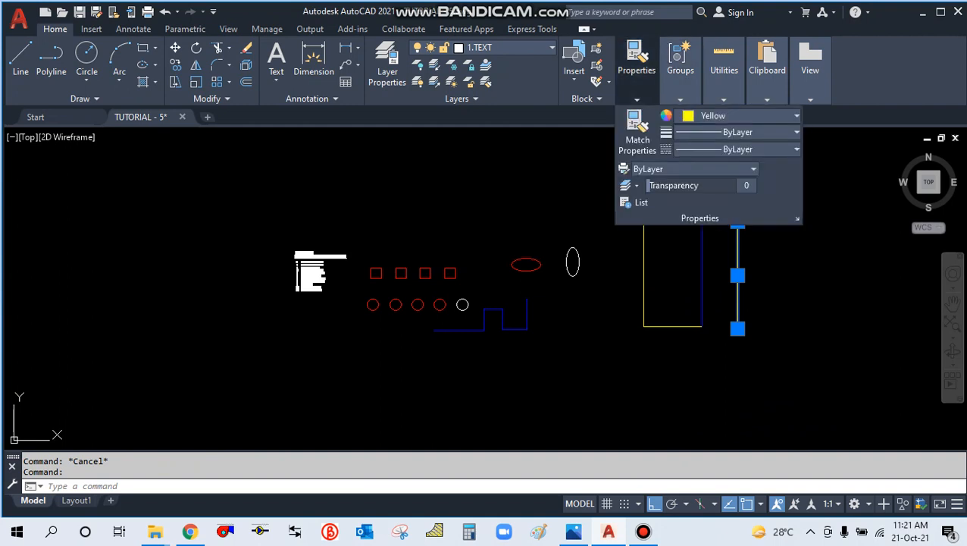
click(743, 115)
click(756, 260)
key(Escape)
key(Escape)
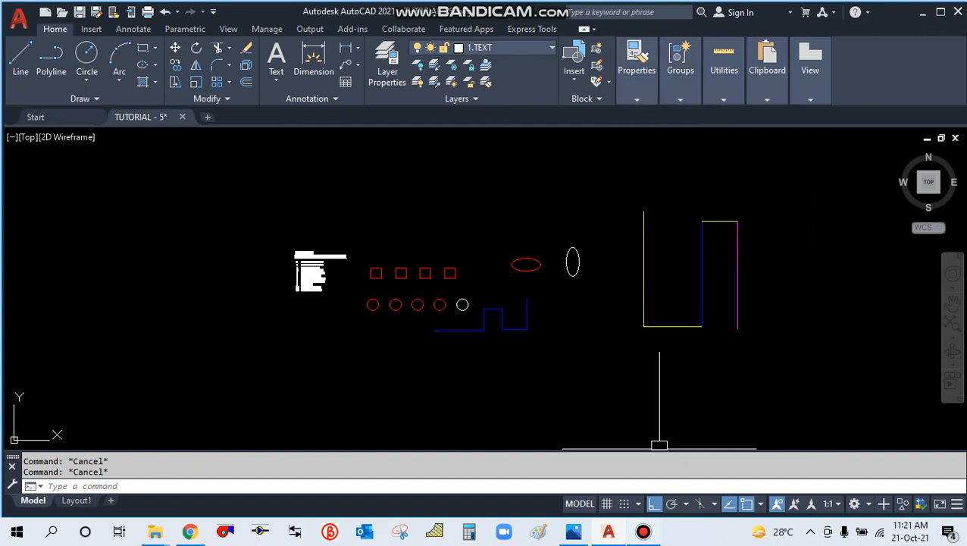
click(643, 532)
click(643, 531)
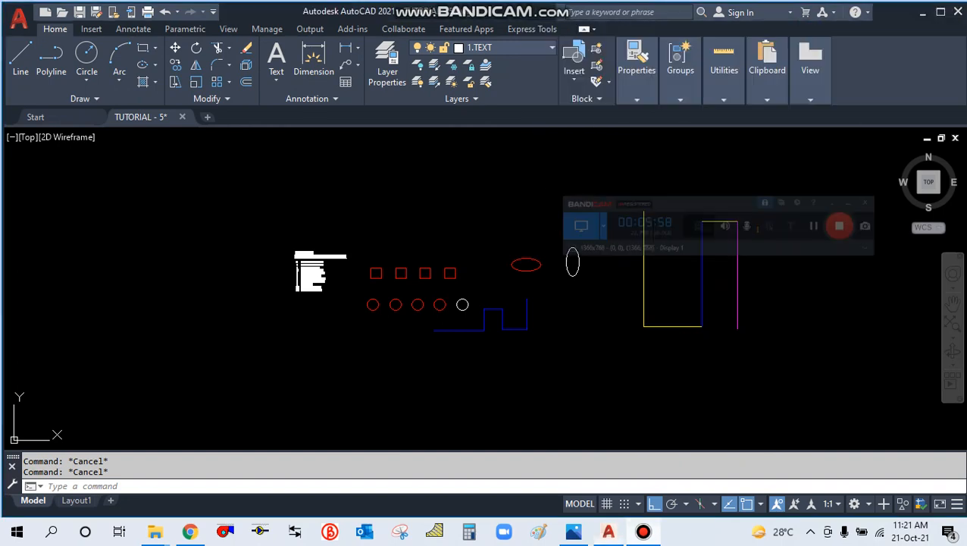
scroll(294, 282, up, 5)
scroll(216, 326, down, 7)
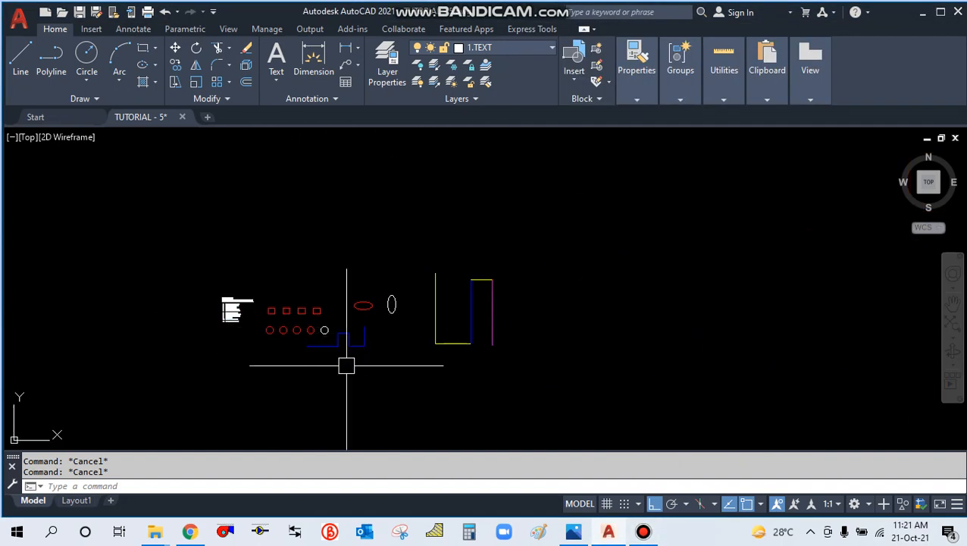
scroll(346, 363, up, 3)
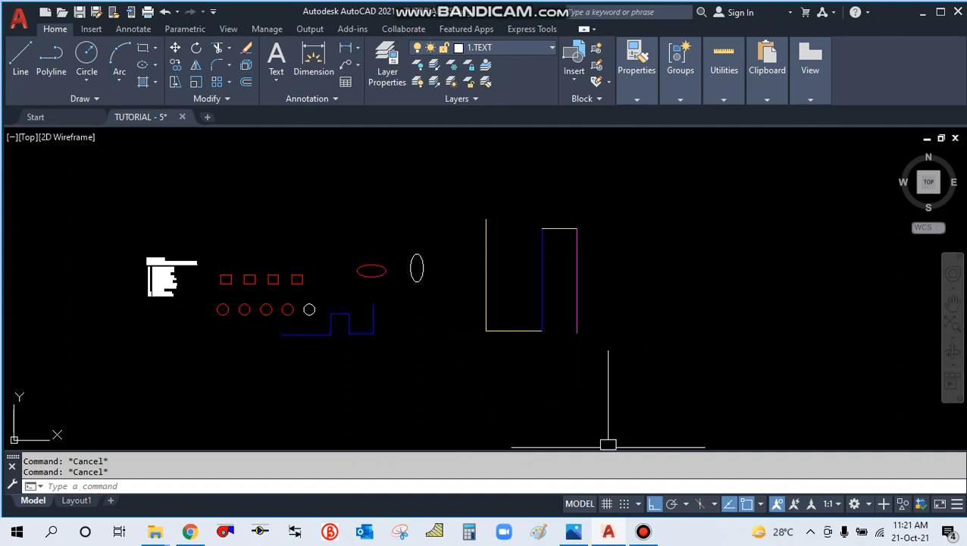
mouse_move(643, 530)
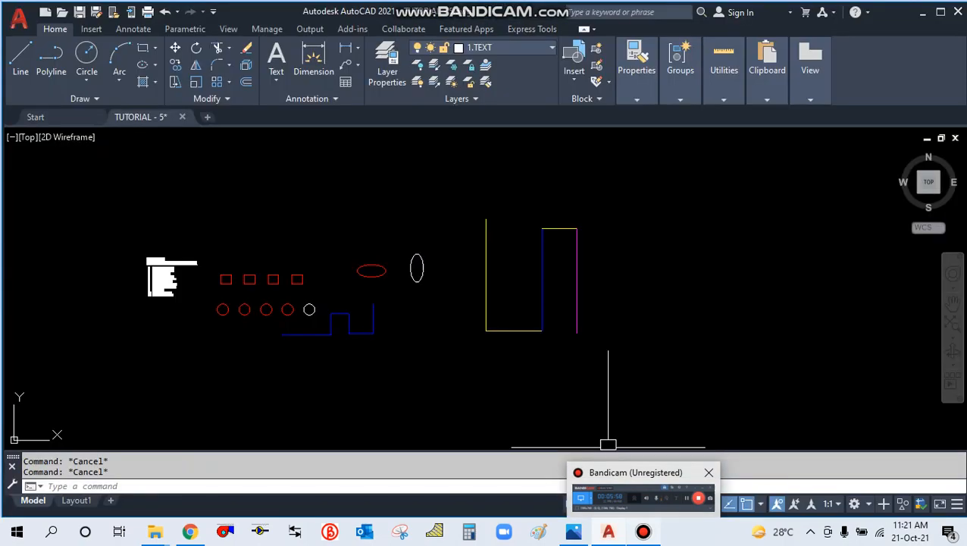
click(641, 489)
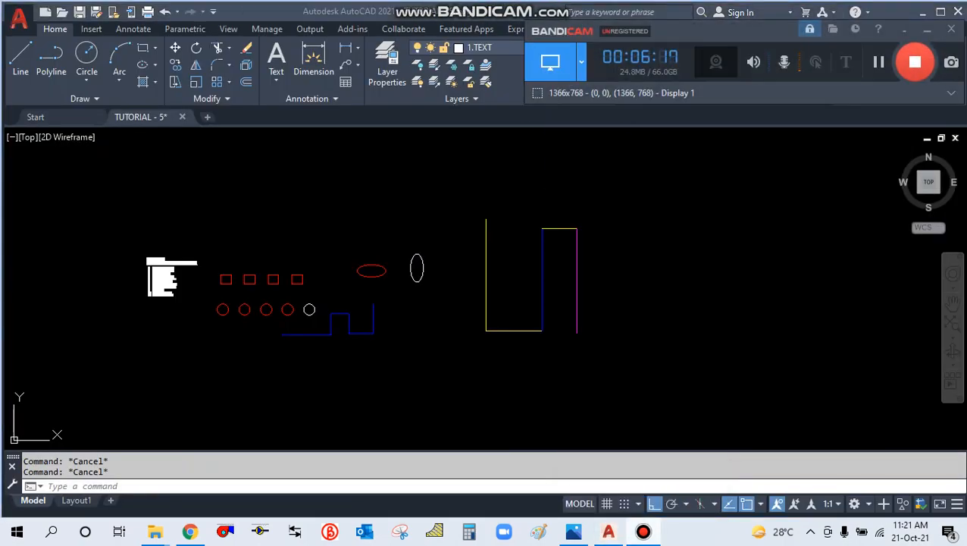